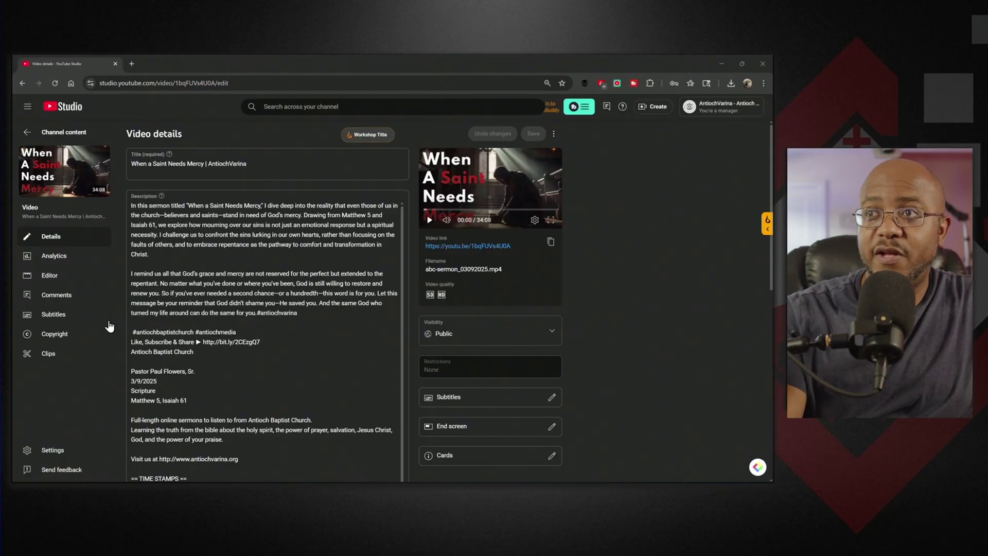
# Download the video's English subtitle track from the Subtitles page in .srt format.
pyautogui.click(58, 317)
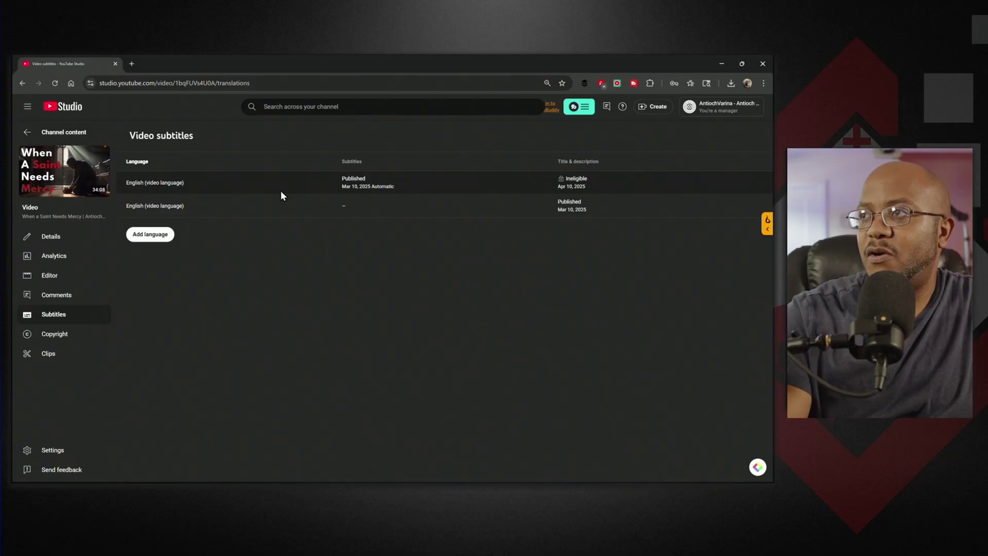
pyautogui.moveTo(355, 183)
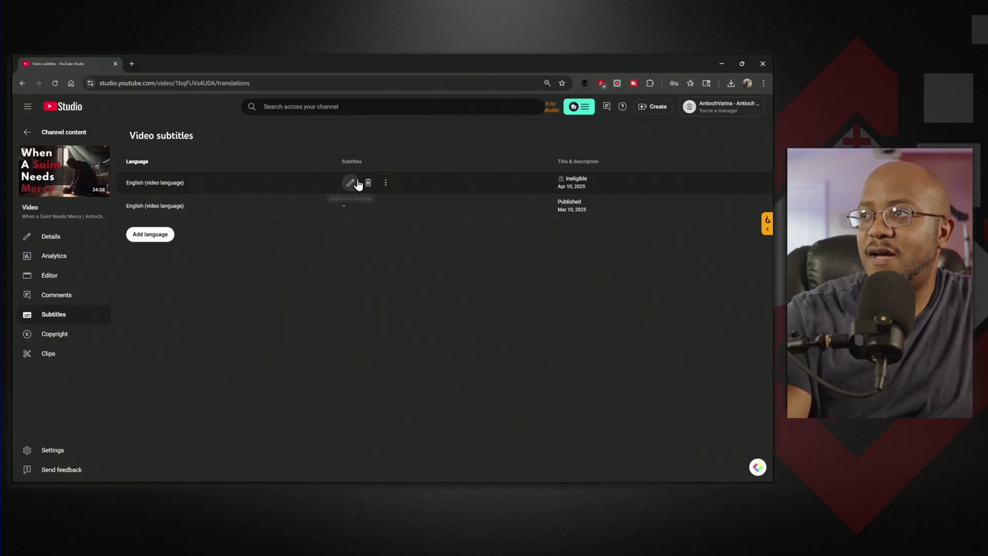
pyautogui.click(386, 183)
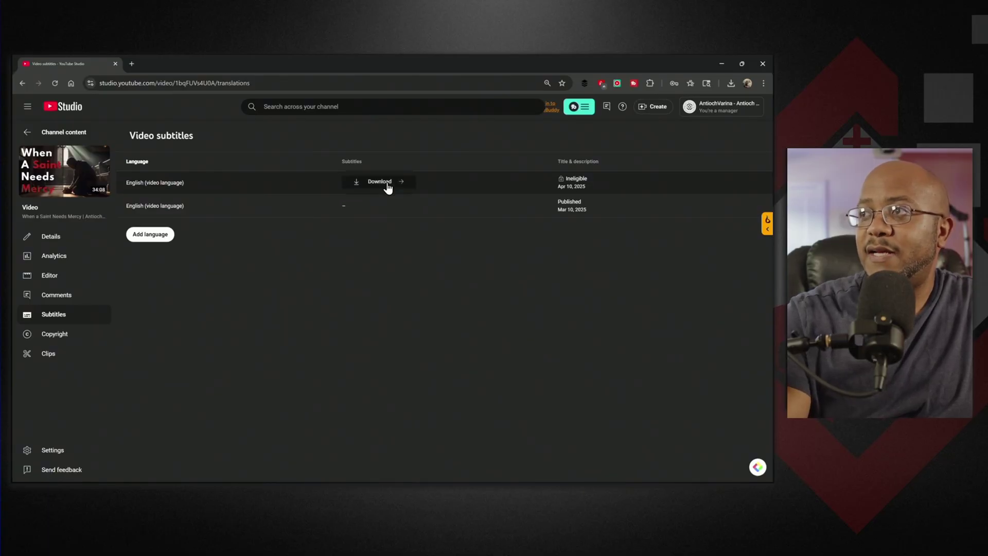
pyautogui.click(381, 185)
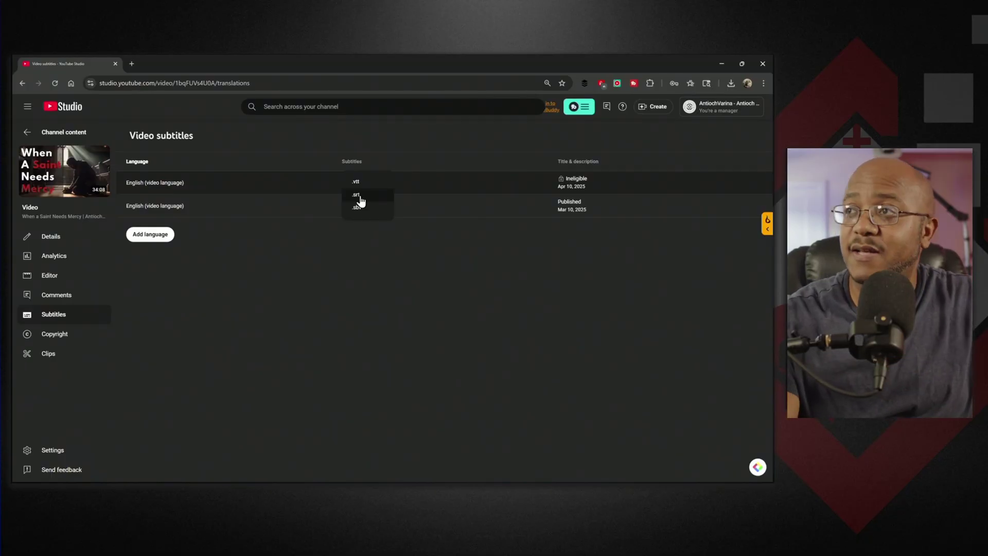
pyautogui.click(361, 198)
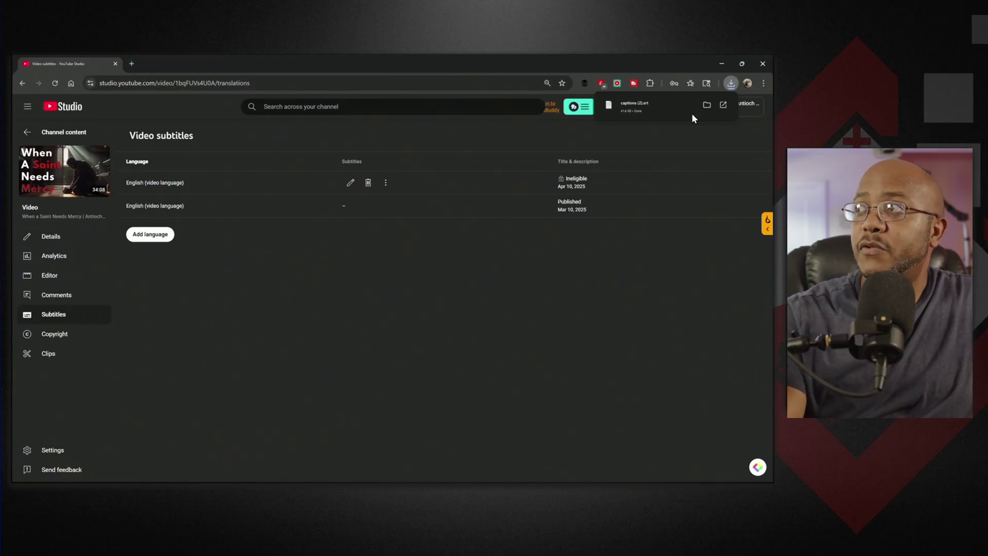
# Open the downloaded captions (2).srt file in Notepad.
pyautogui.click(667, 109)
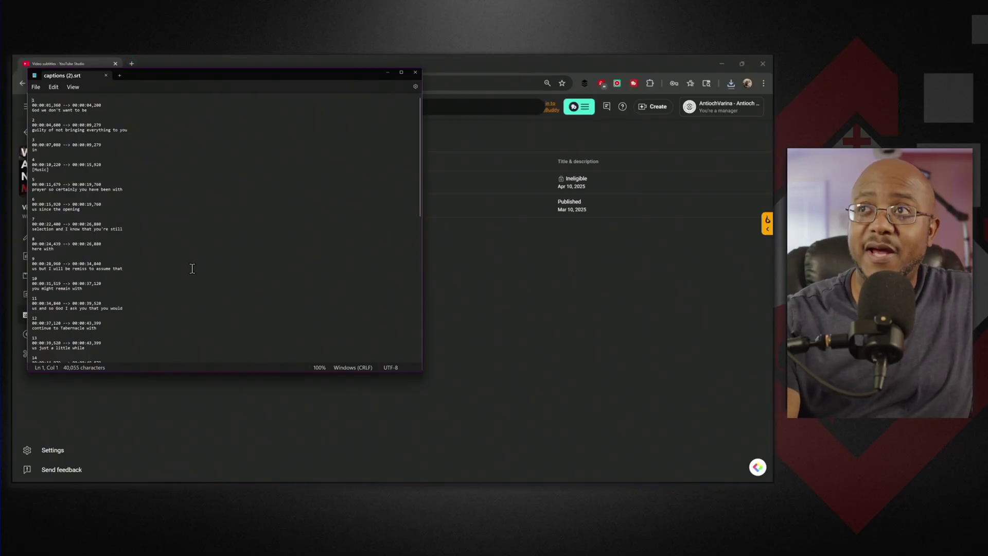
# Create a new blank Google Docs document from Google Drive.
pyautogui.click(132, 63)
pyautogui.write('driv')
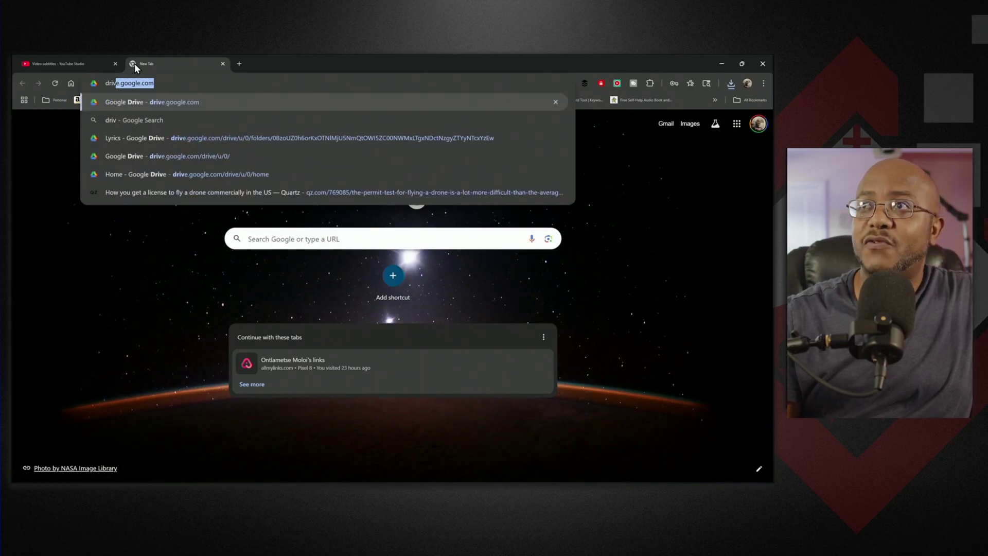
pyautogui.press('Return')
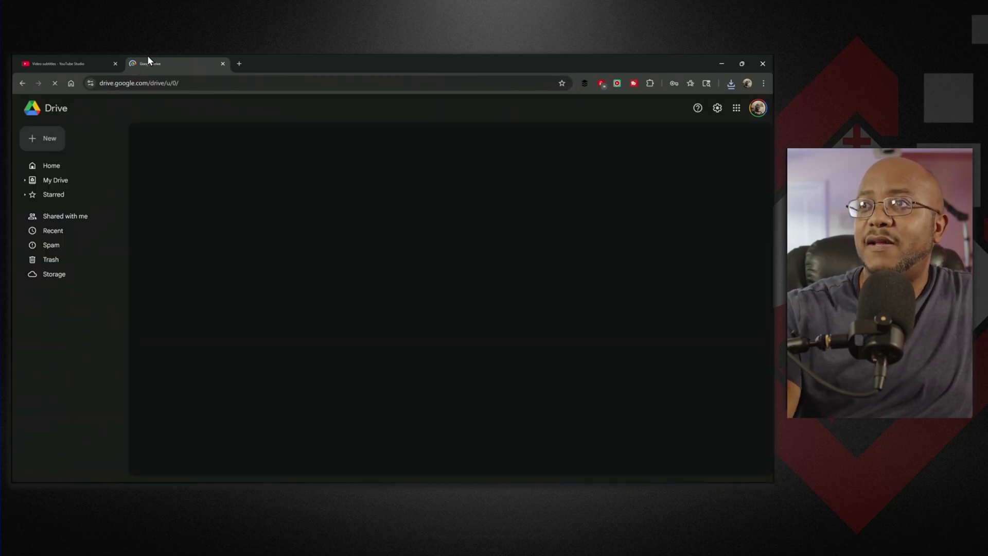
pyautogui.click(49, 142)
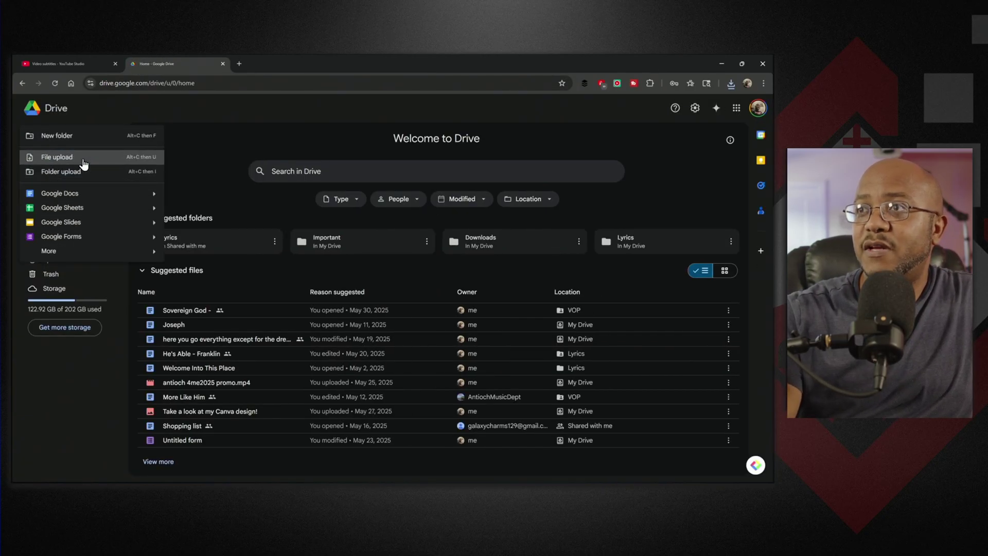
pyautogui.click(66, 198)
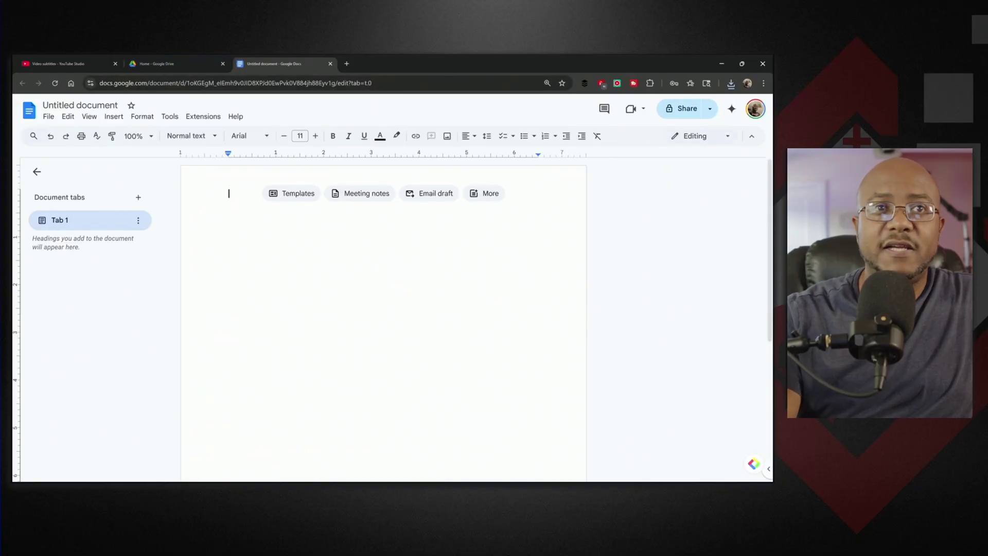
# Copy all the SRT subtitle text from Notepad and paste it into the new document.
pyautogui.hotkey('alt', 'Tab')
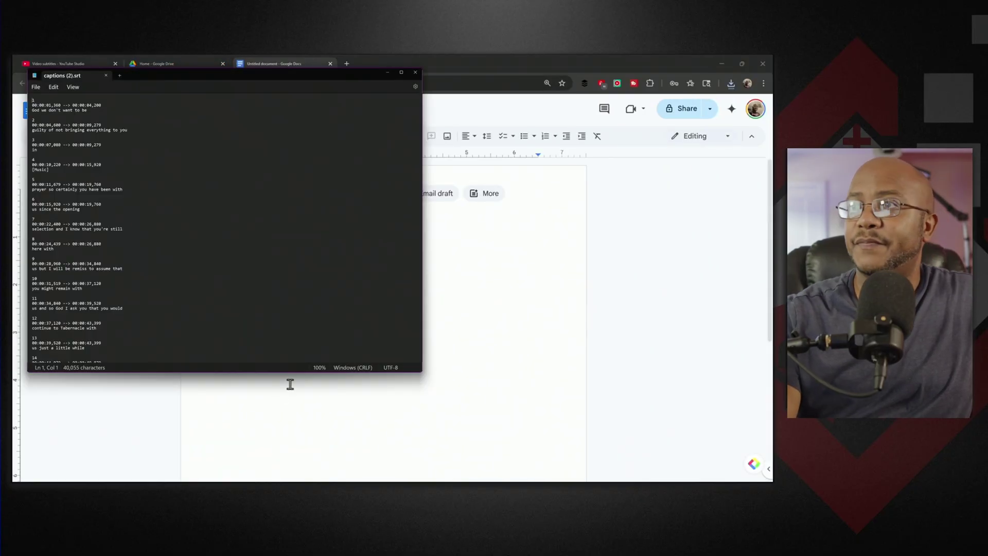
pyautogui.hotkey('ctrl', 'a')
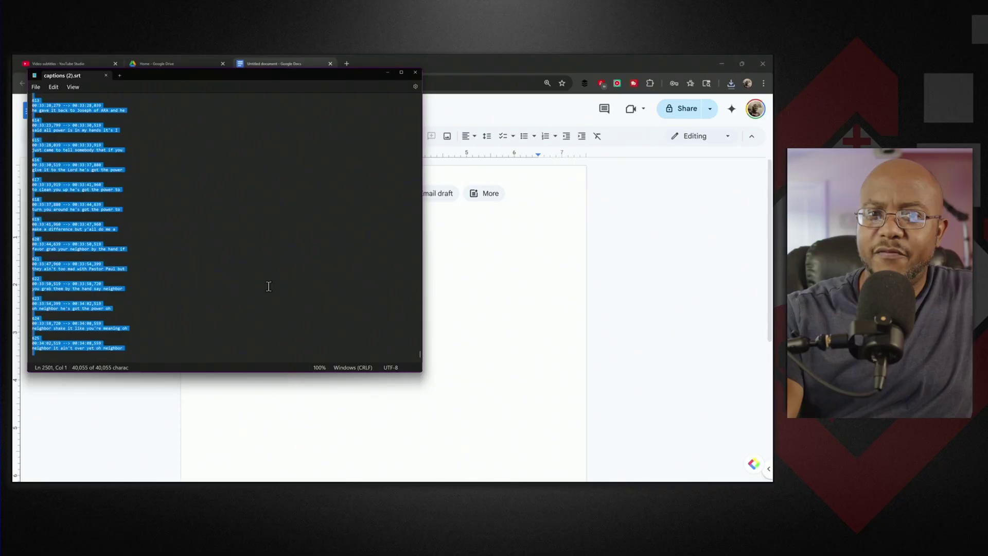
pyautogui.hotkey('alt', 'Tab')
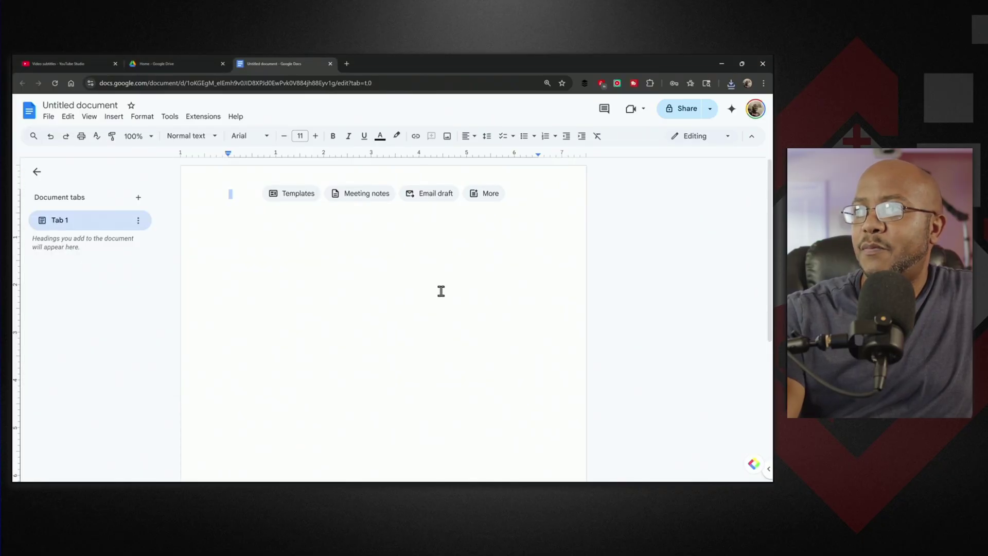
pyautogui.hotkey('ctrl', 'v')
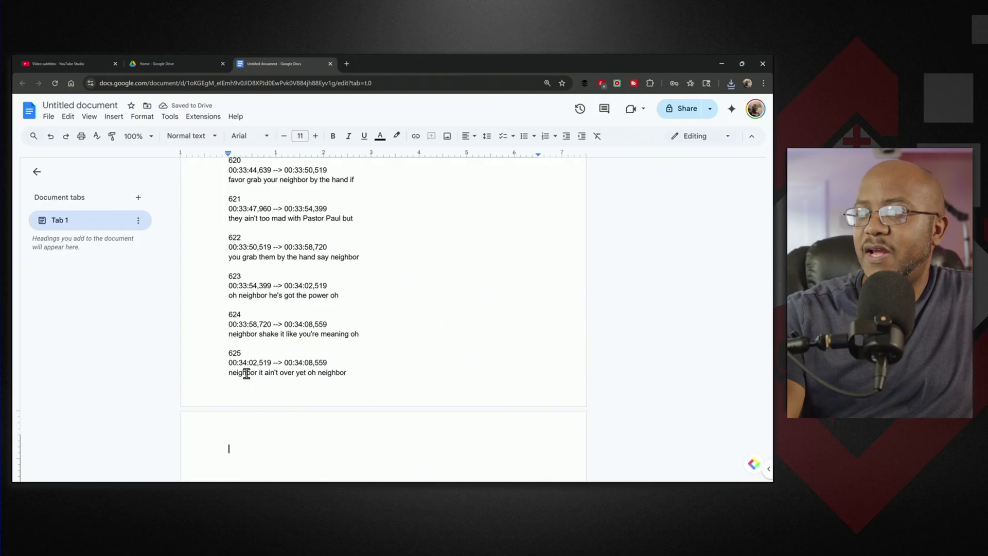
pyautogui.scroll(4, 400, 359)
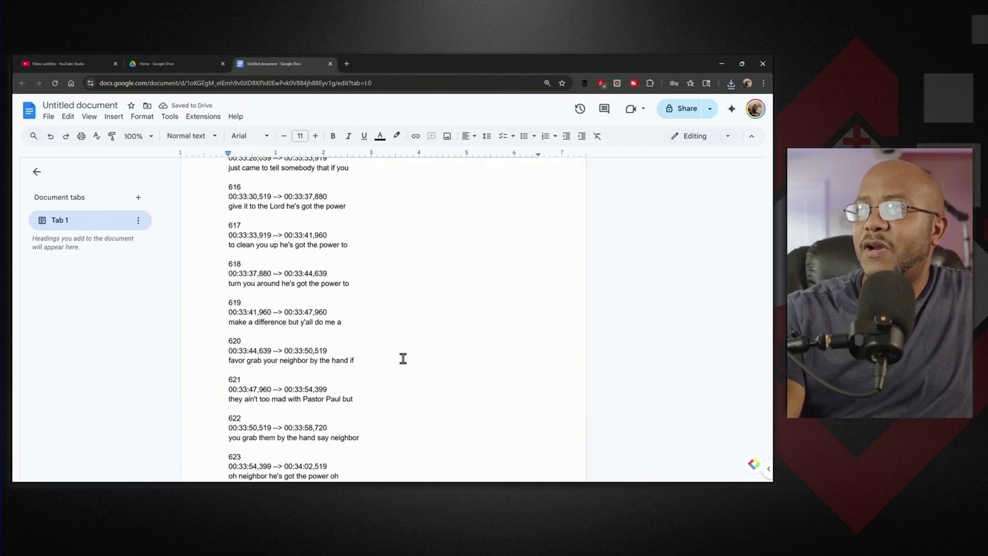
pyautogui.scroll(20, 327, 352)
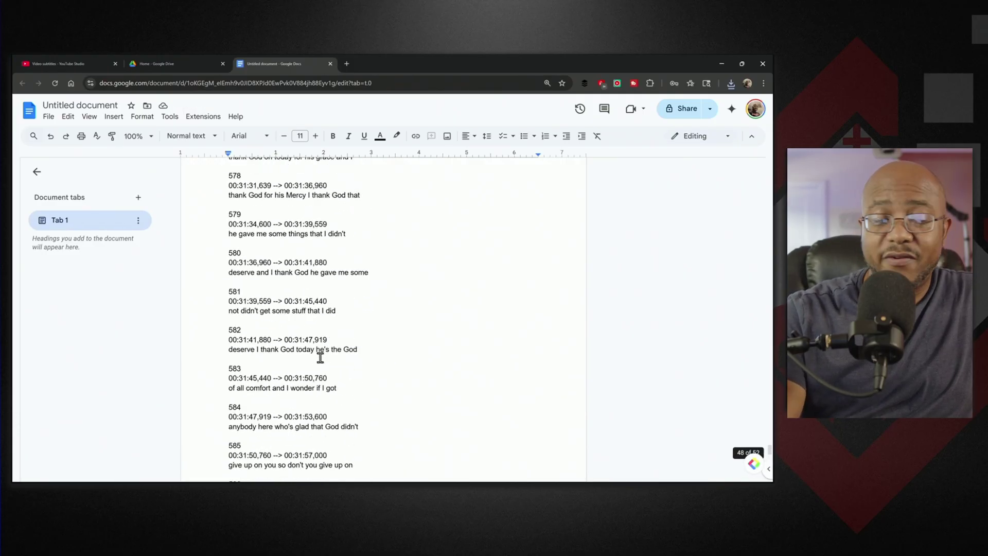
pyautogui.scroll(20, 319, 358)
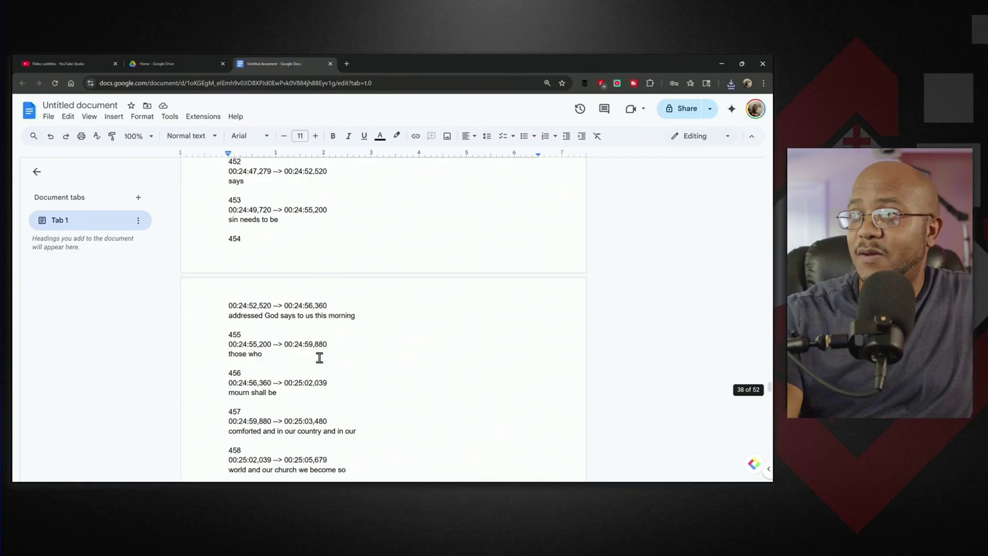
pyautogui.scroll(20, 319, 358)
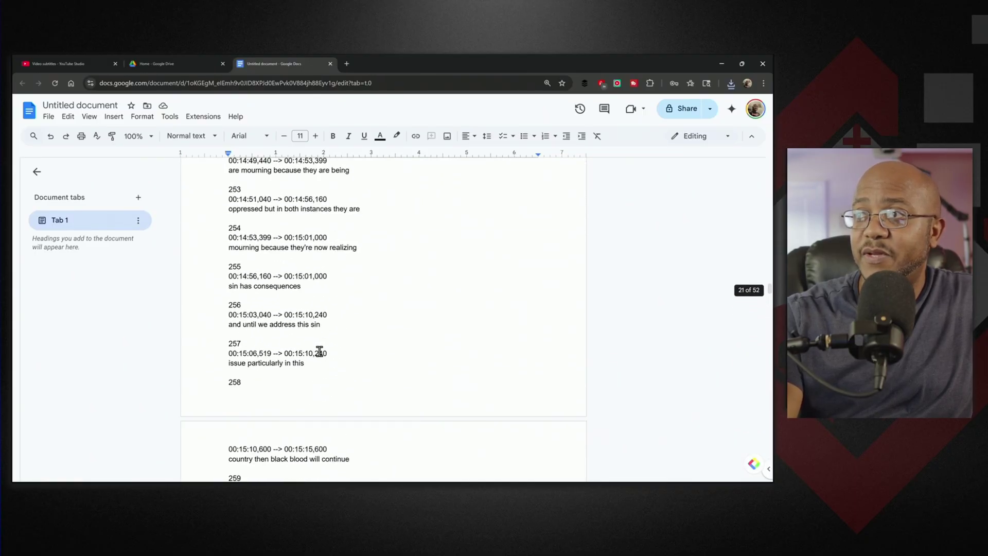
pyautogui.scroll(20, 319, 352)
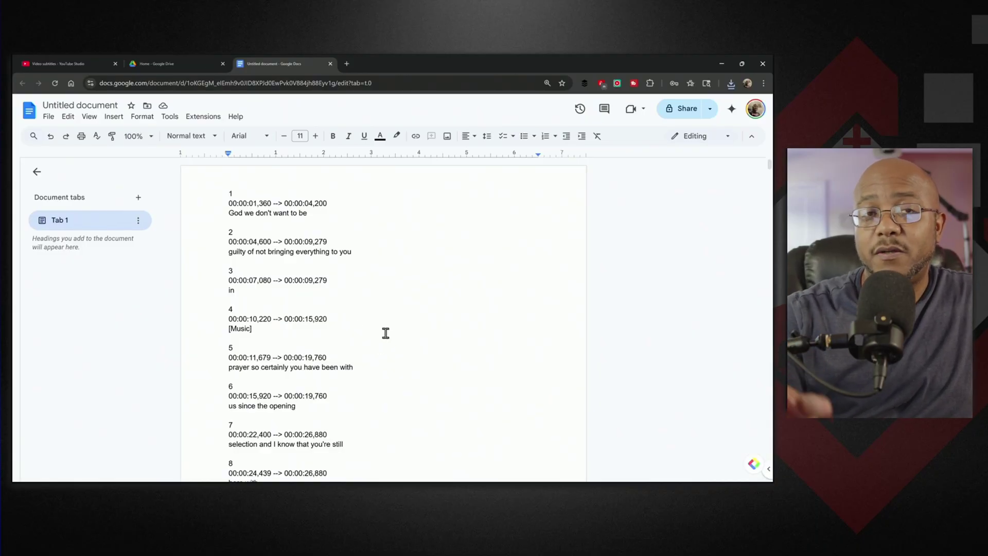
# Rename the document to 'abc - english'.
pyautogui.click(74, 106)
pyautogui.press('BackSpace')
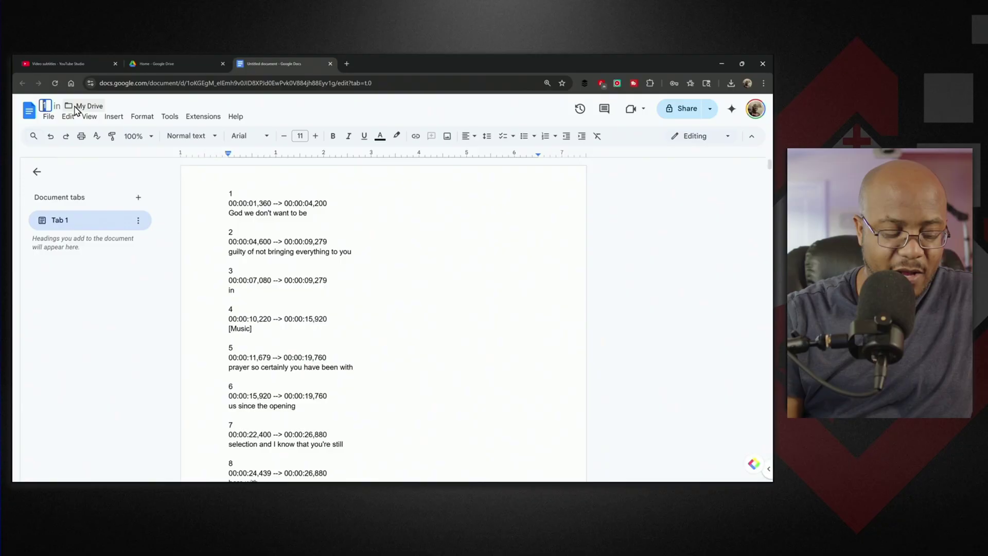
pyautogui.write('abc - engl')
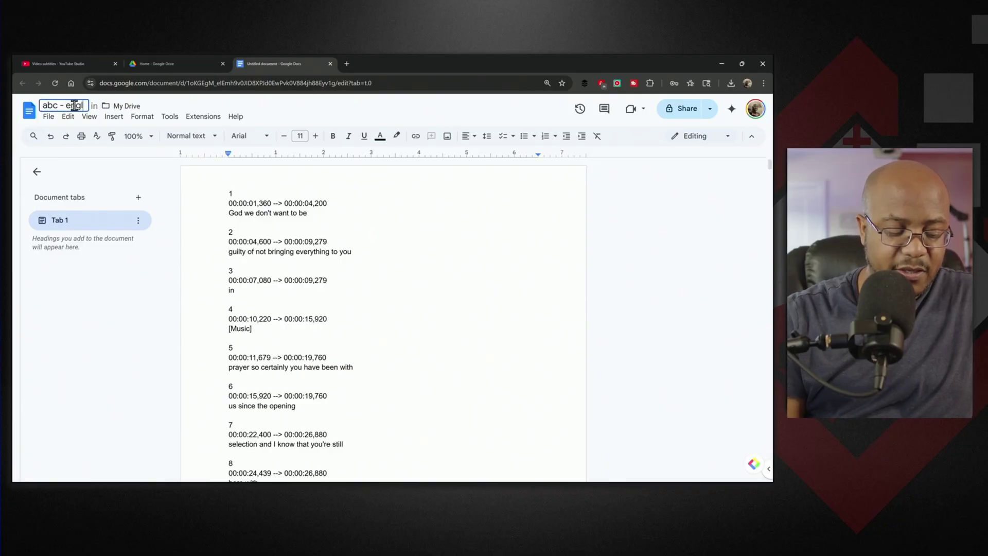
pyautogui.write('ish')
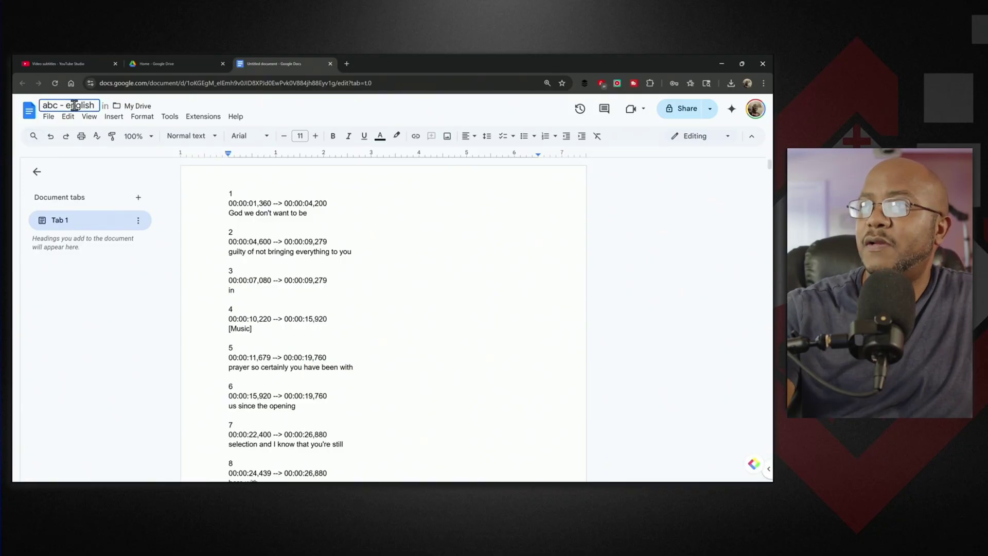
# Download the document as a Microsoft Word (.docx) file.
pyautogui.click(54, 123)
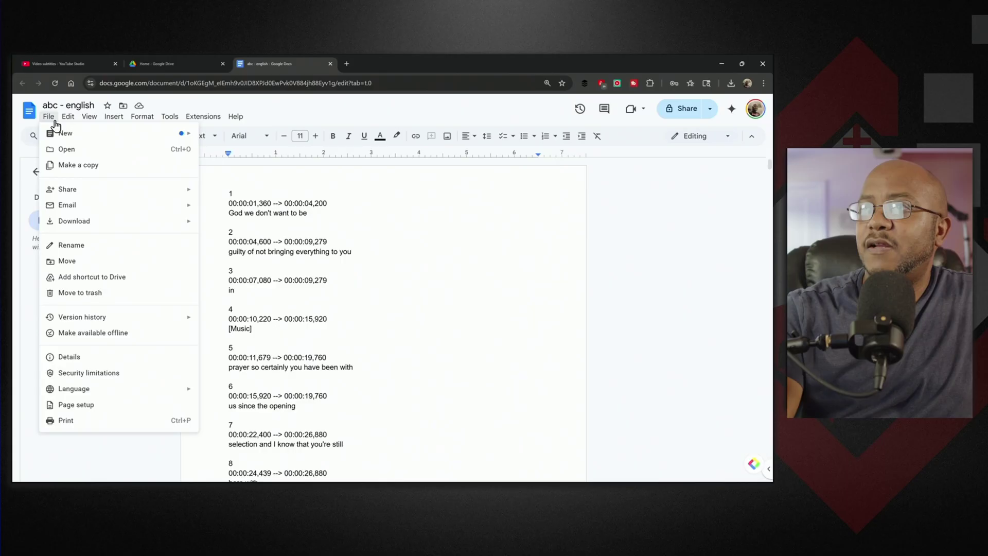
pyautogui.moveTo(78, 224)
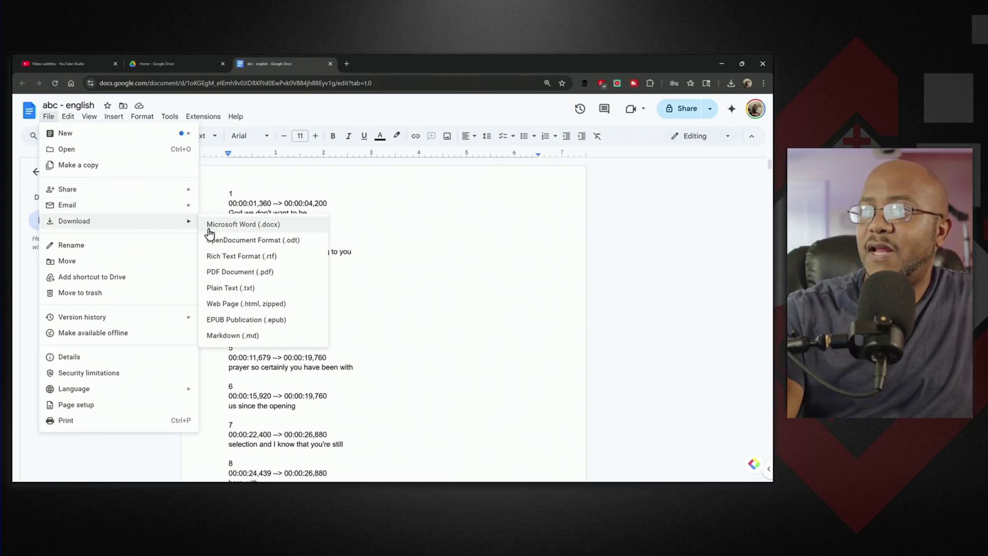
pyautogui.click(239, 226)
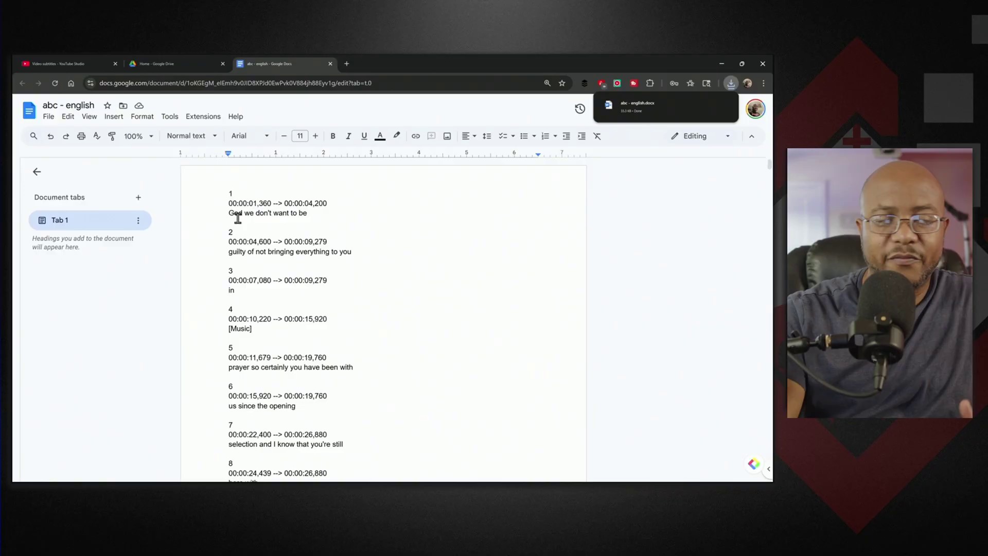
# Open Google Translate's Documents mode with English as the source language.
pyautogui.click(347, 64)
pyautogui.write('translate.')
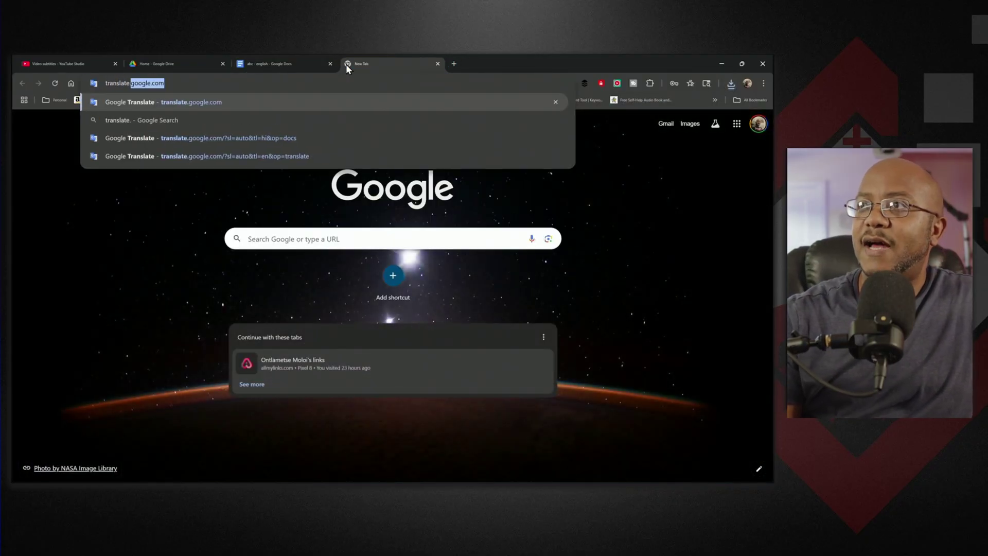
pyautogui.press('Return')
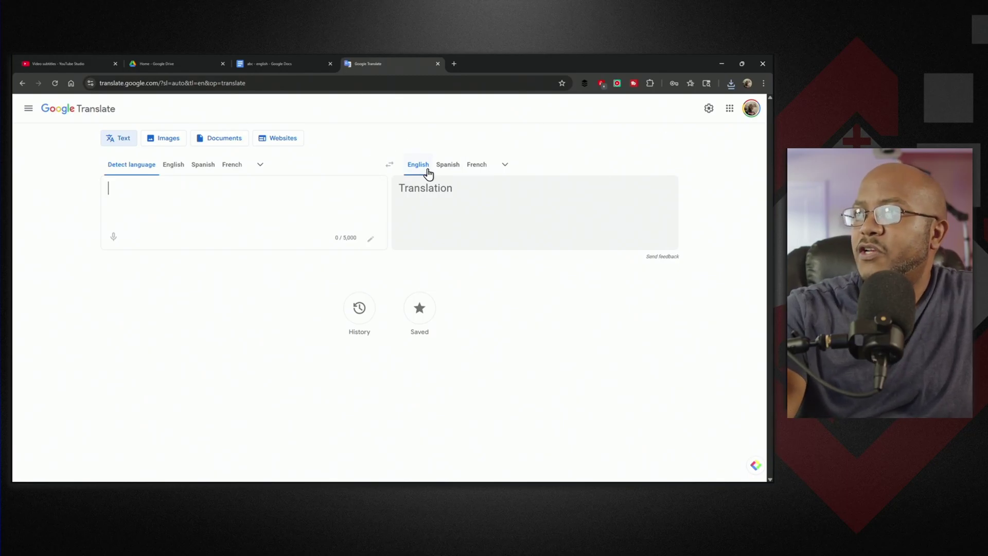
pyautogui.click(225, 144)
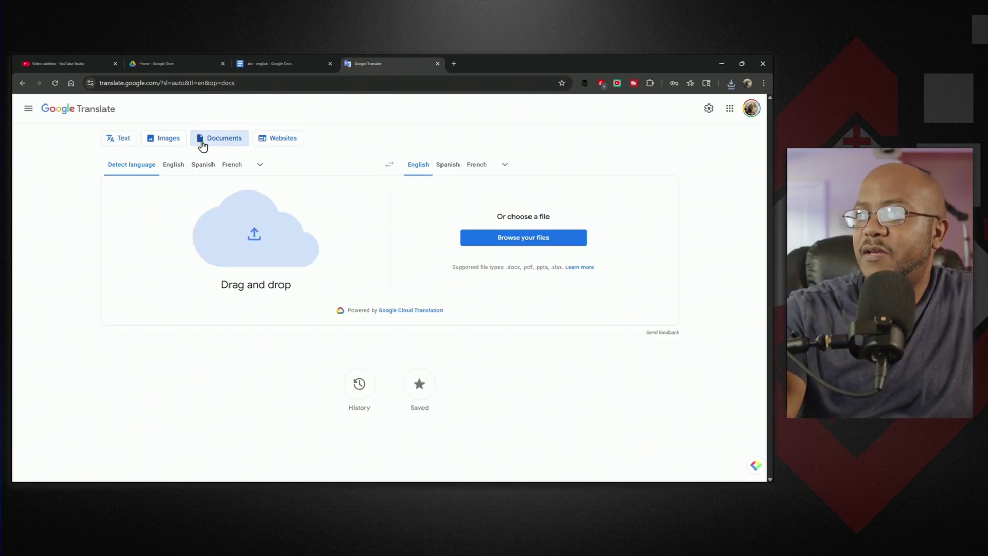
pyautogui.click(178, 170)
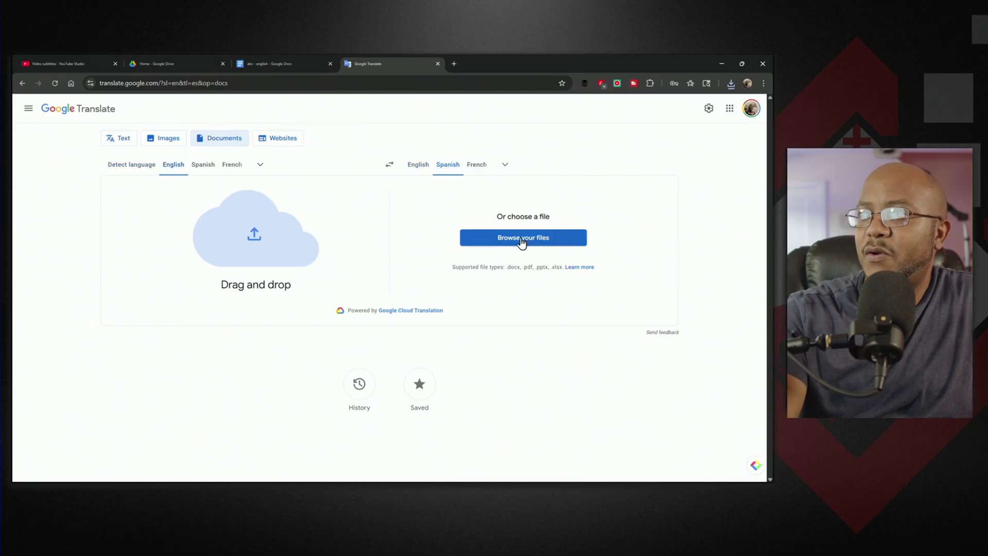
# Translate abc - english.docx into Spanish and download the translated file.
pyautogui.click(730, 83)
pyautogui.moveTo(637, 126); pyautogui.dragTo(264, 252)
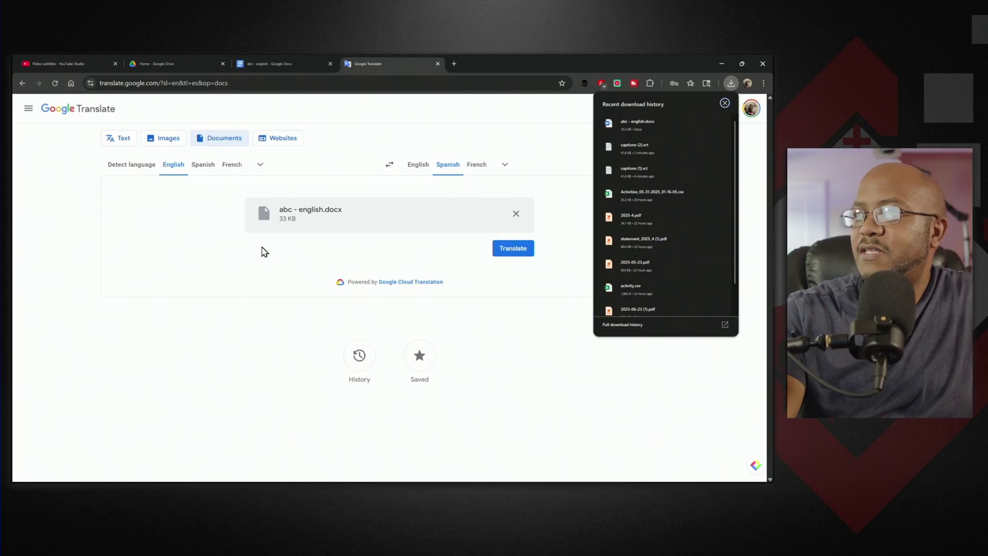
pyautogui.click(517, 254)
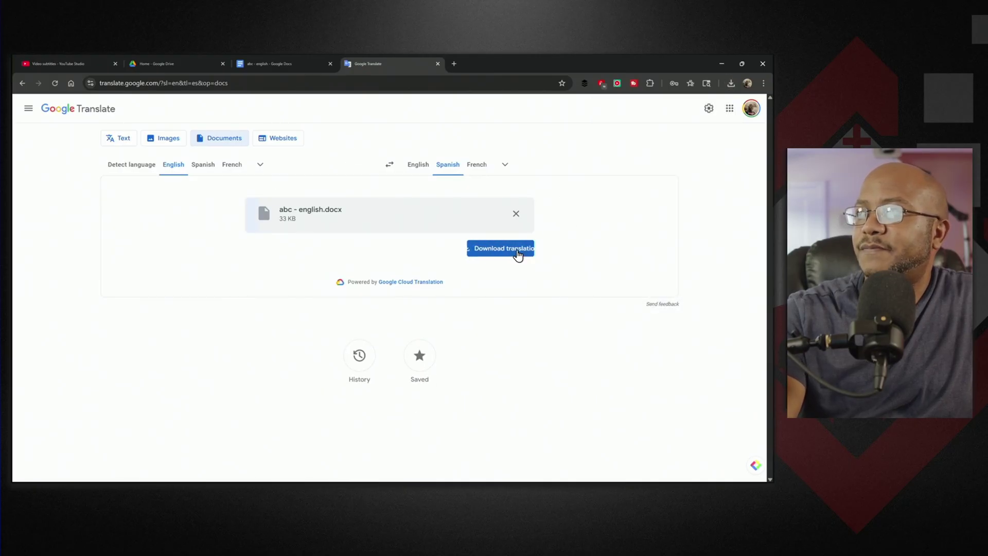
pyautogui.click(482, 252)
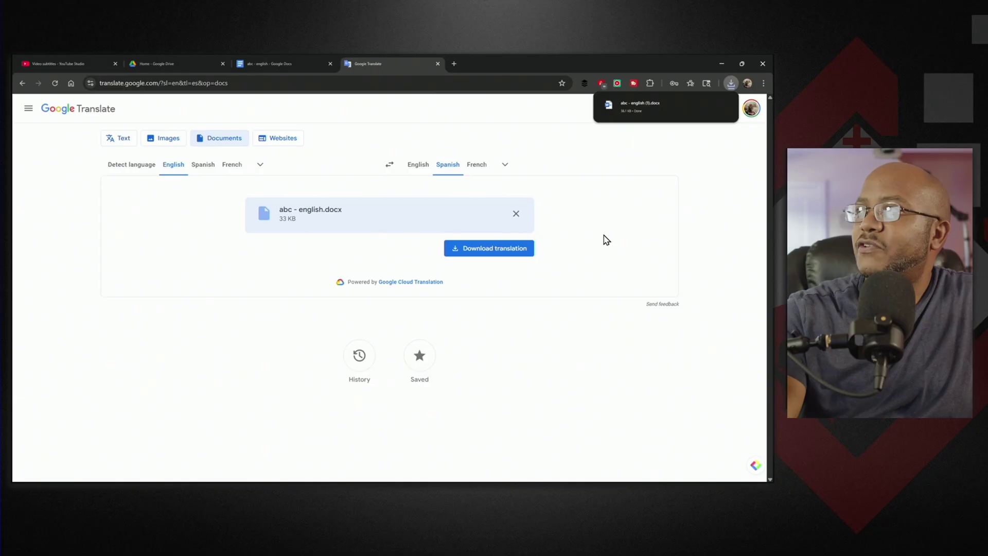
# Open abc - english (1).docx in Word, zoom in, and select all the Spanish subtitle text.
pyautogui.click(640, 106)
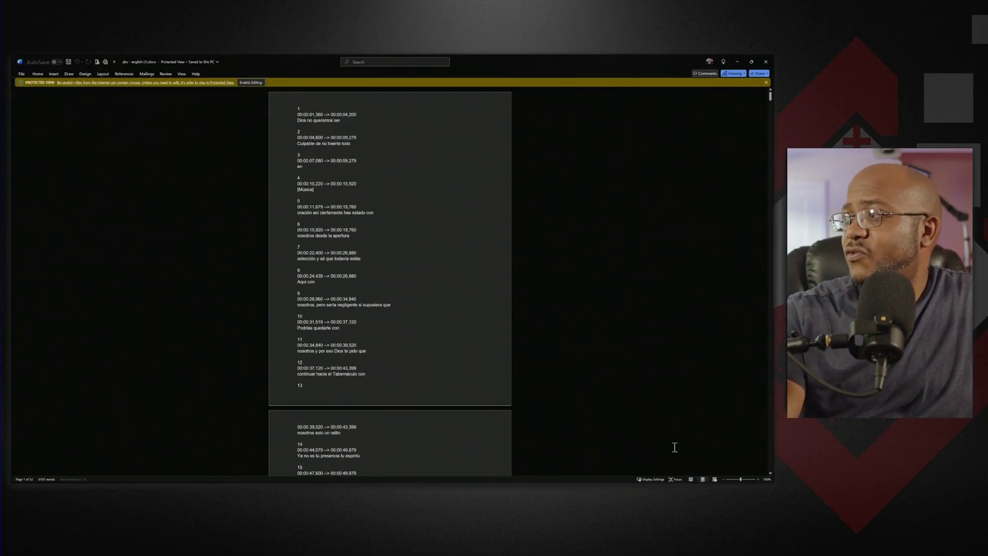
pyautogui.click(757, 478)
pyautogui.click(758, 479)
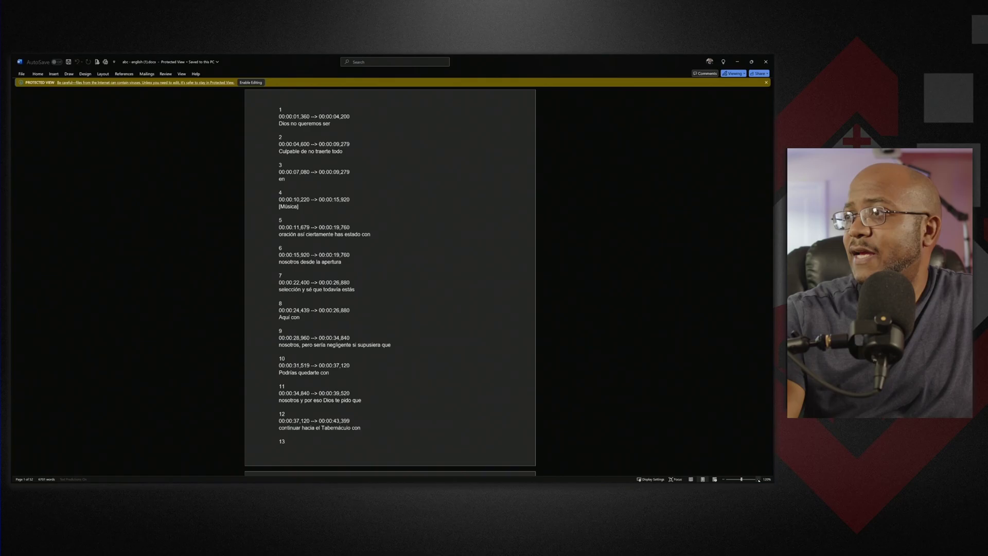
pyautogui.click(758, 479)
pyautogui.click(758, 479)
pyautogui.click(758, 478)
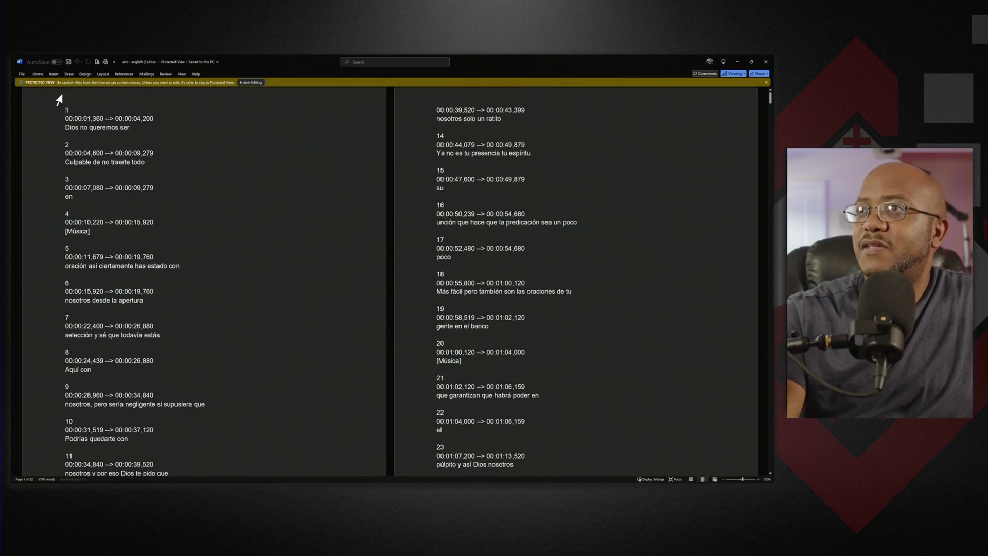
pyautogui.hotkey('ctrl', 'a')
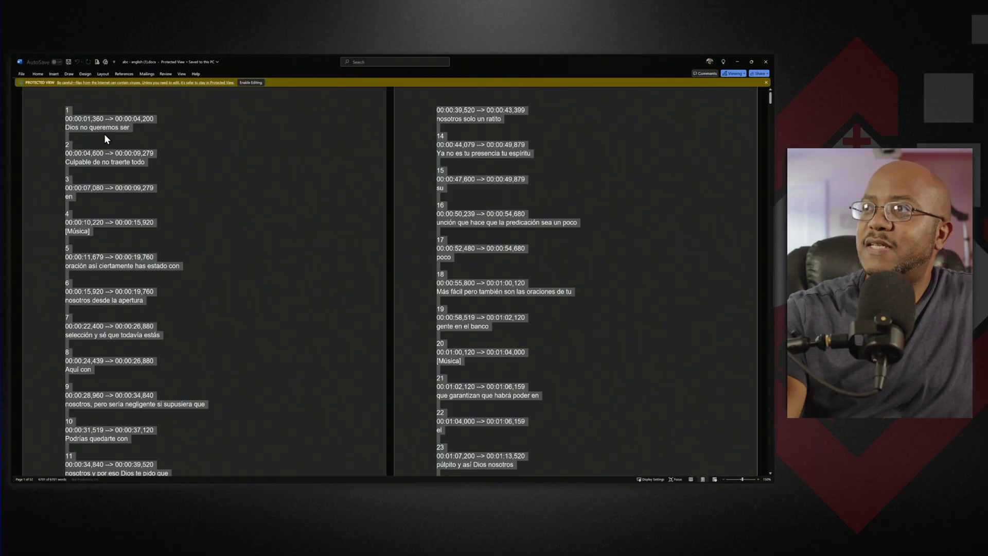
# Minimize Word and paste the Spanish subtitles into a new Notepad tab, then review them.
pyautogui.click(739, 59)
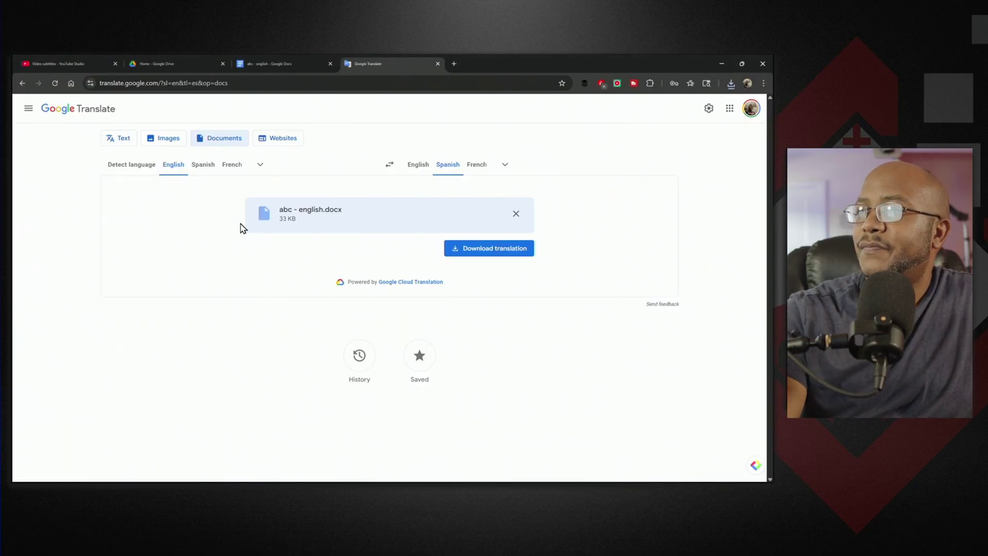
pyautogui.hotkey('alt', 'Tab')
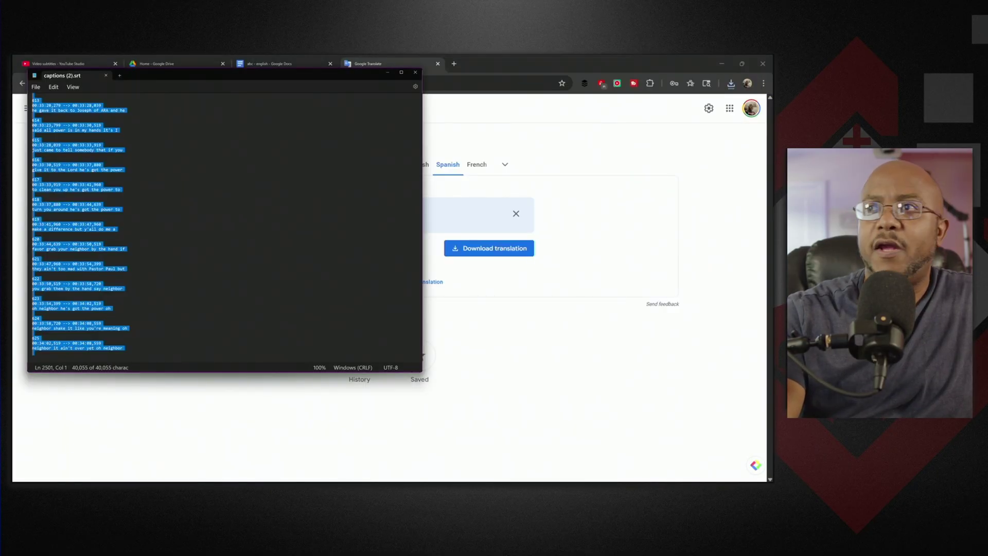
pyautogui.click(37, 89)
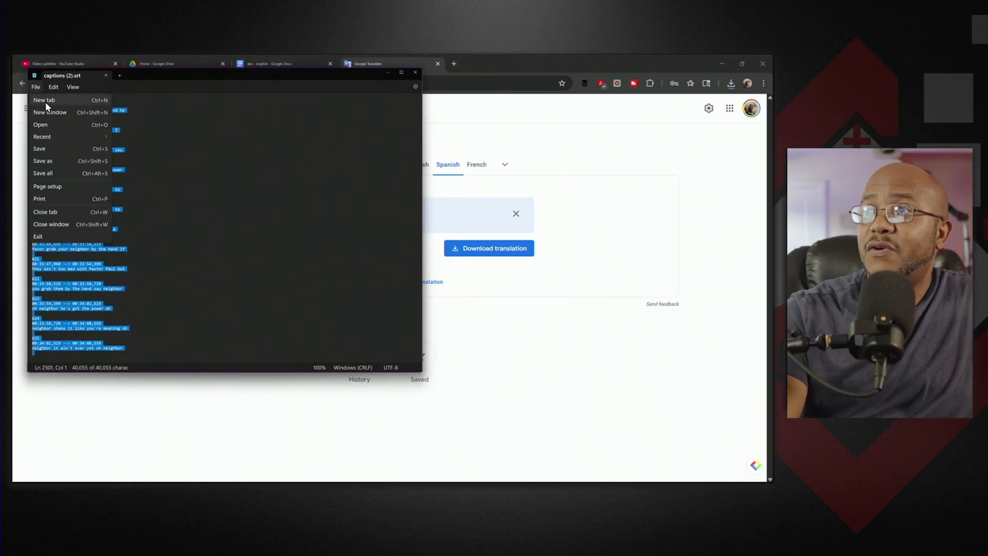
pyautogui.click(45, 102)
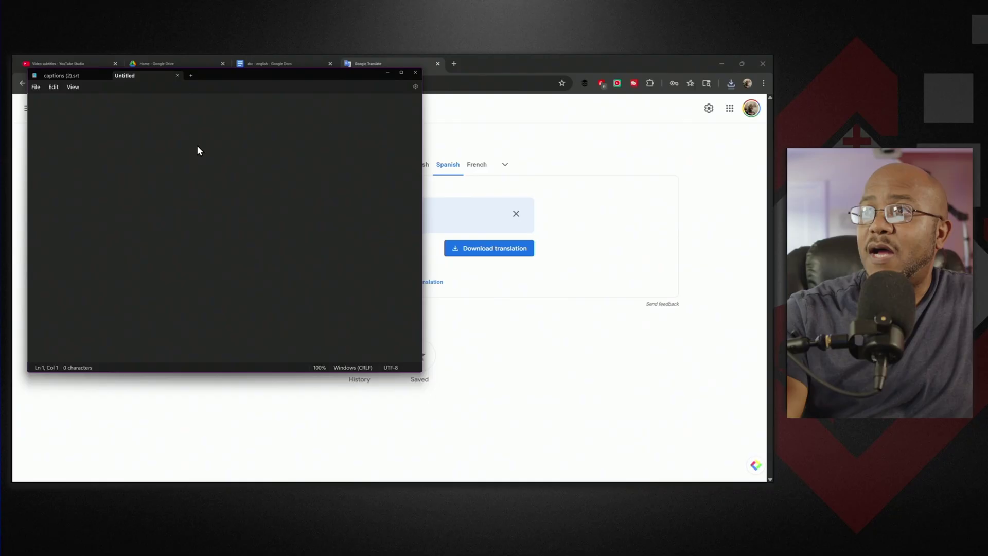
pyautogui.hotkey('ctrl', 'v')
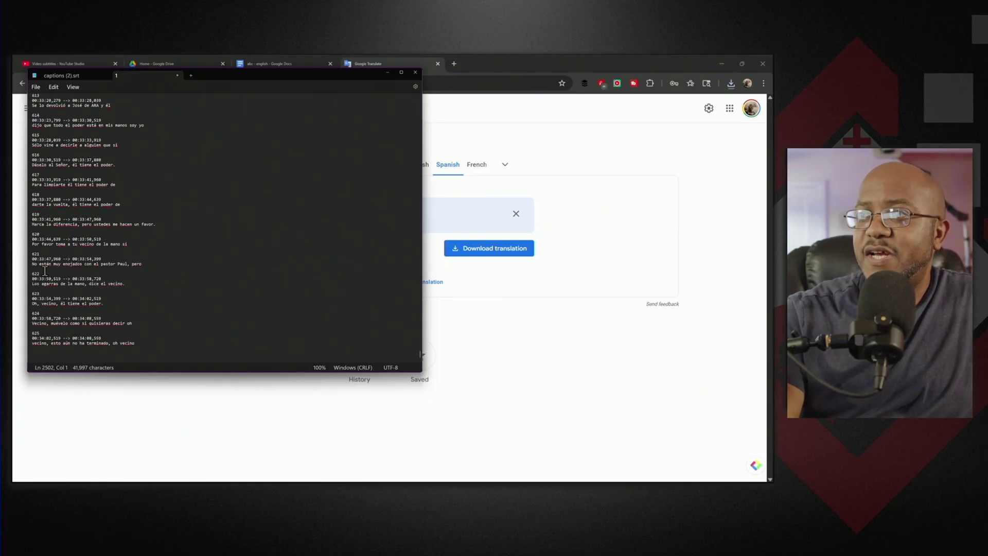
pyautogui.scroll(20, 69, 231)
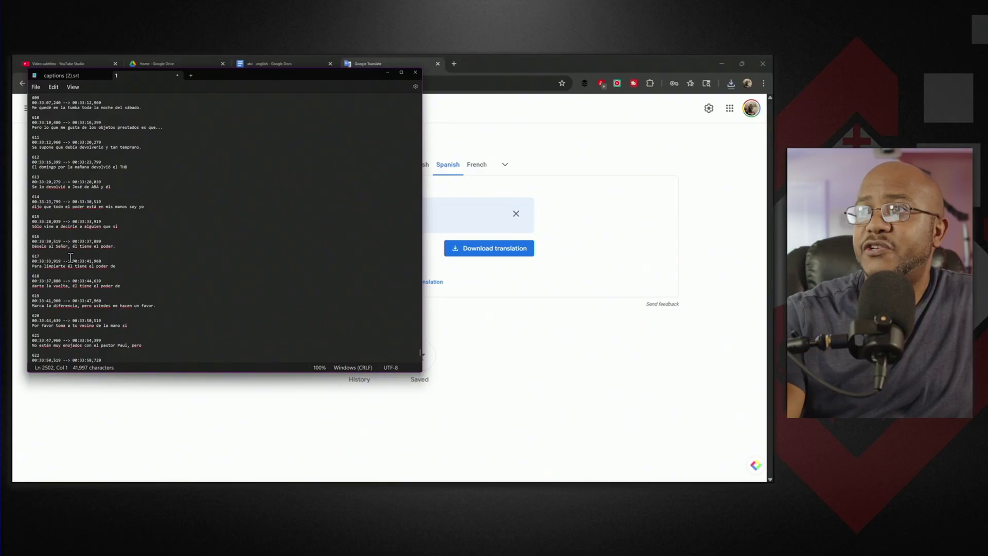
pyautogui.scroll(20, 71, 261)
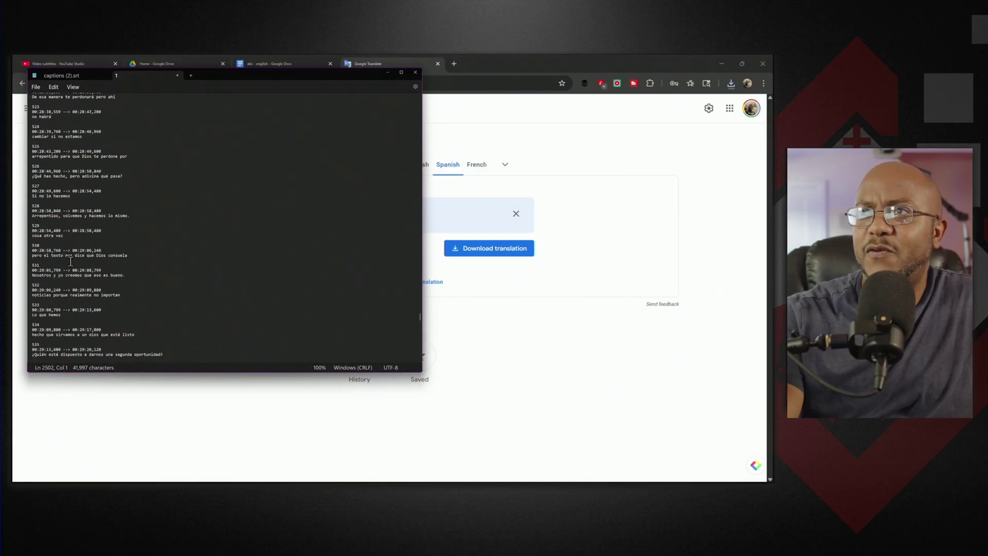
pyautogui.scroll(20, 180, 250)
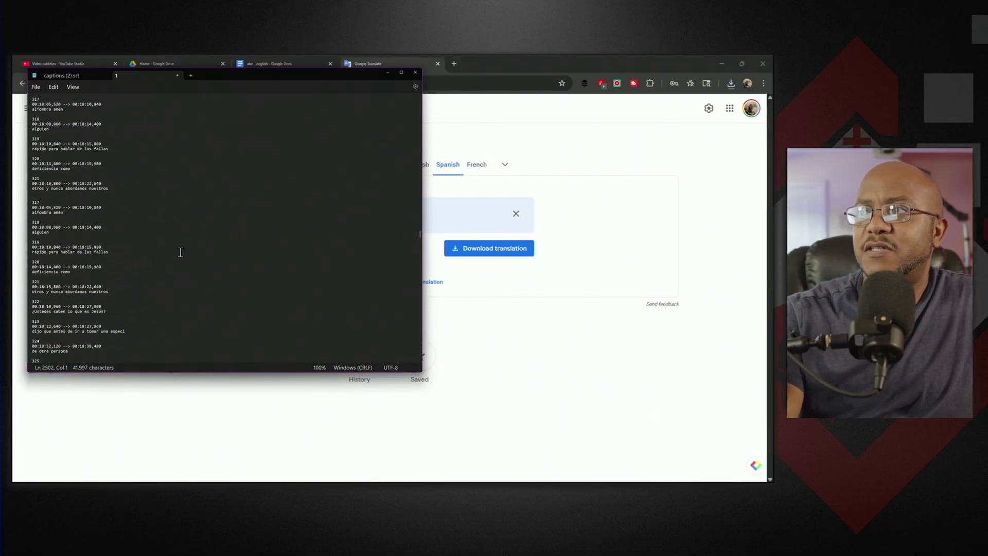
# Save the Spanish subtitles as abc-spanish.srt with Save as type set to All files (*.*).
pyautogui.click(35, 87)
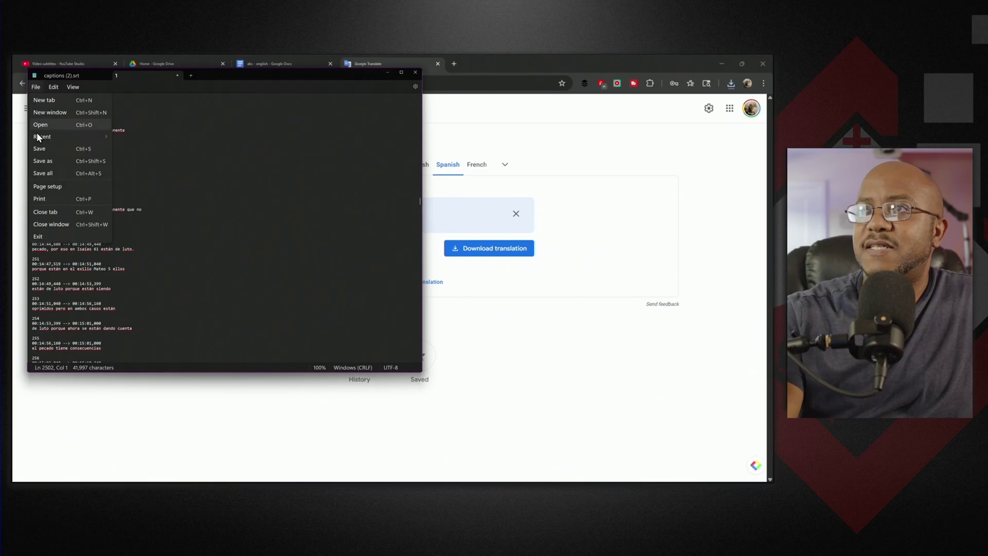
pyautogui.click(43, 161)
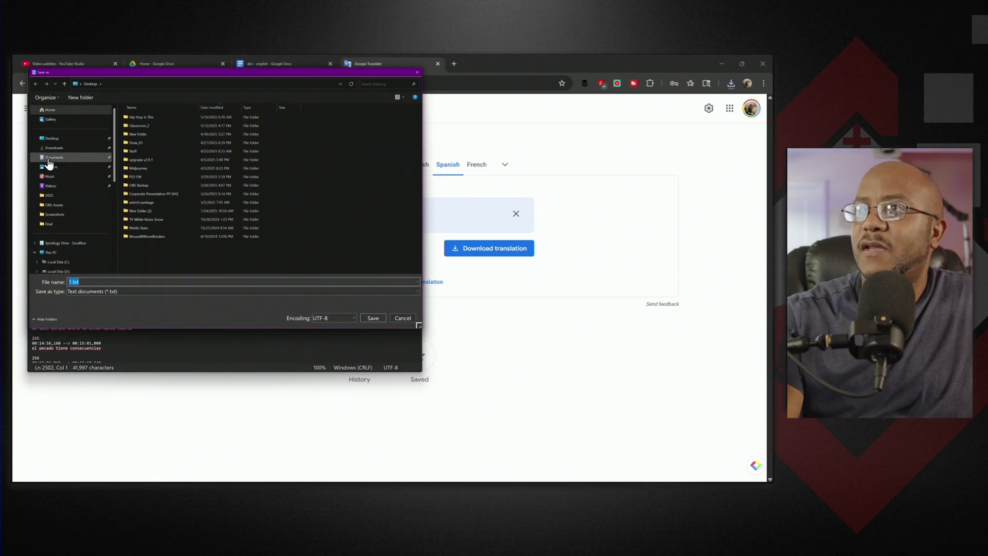
pyautogui.write('abc-spanish.srt')
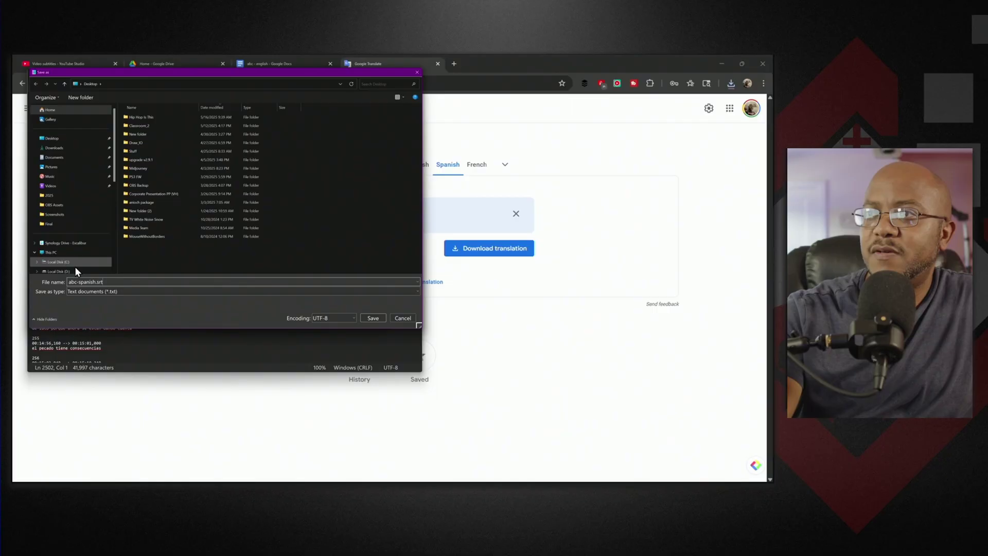
pyautogui.click(101, 291)
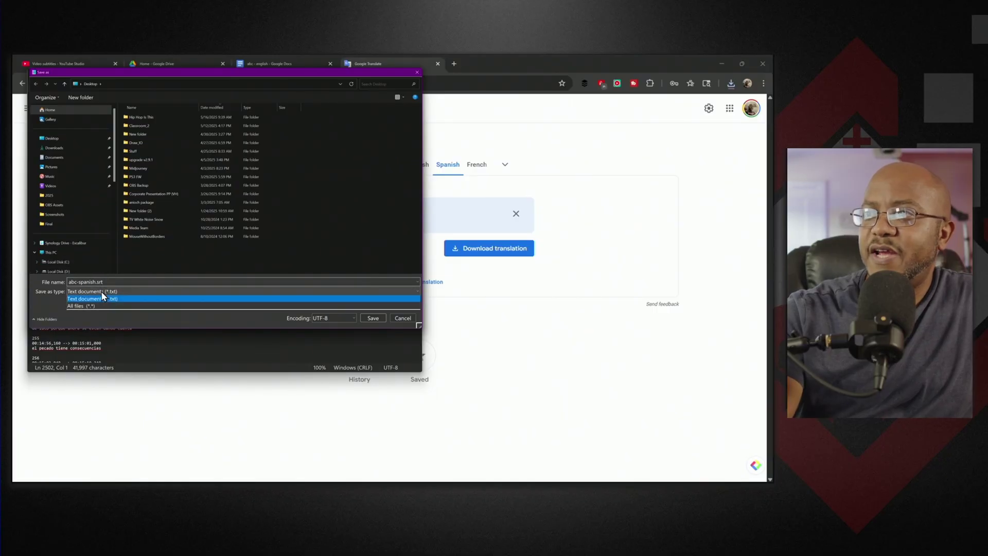
pyautogui.click(92, 306)
pyautogui.click(129, 282)
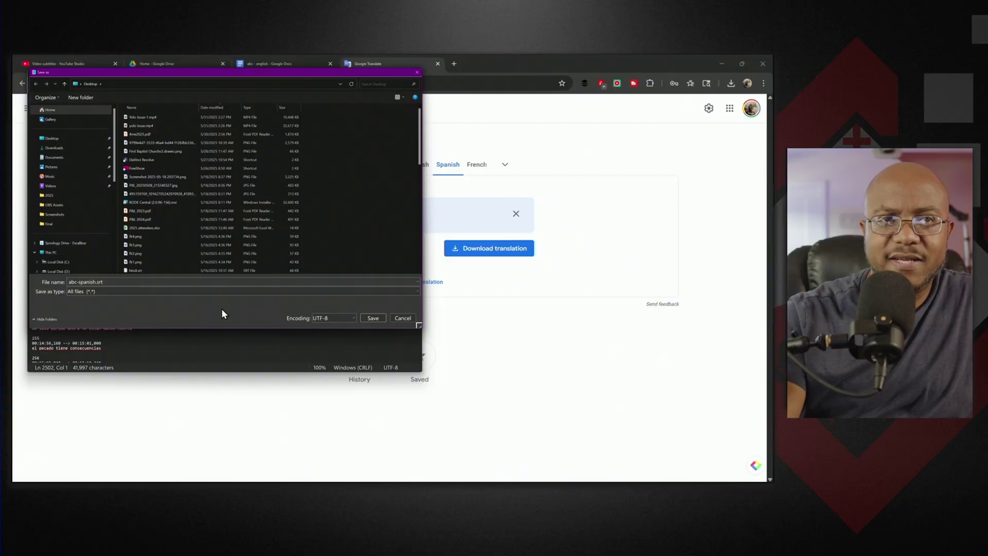
pyautogui.click(374, 318)
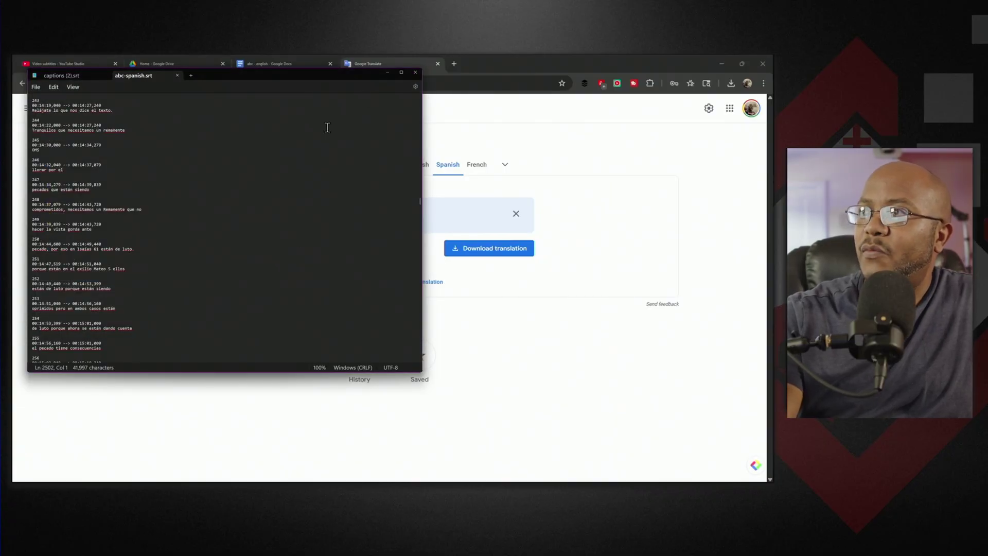
# Add Spanish to the video's subtitle languages via Add language on the Subtitles page.
pyautogui.click(87, 66)
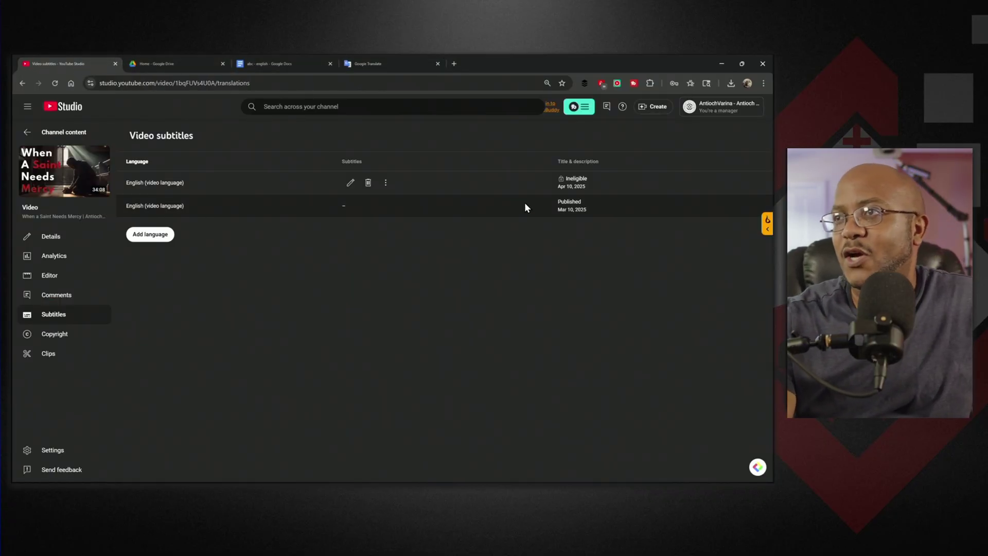
pyautogui.click(161, 238)
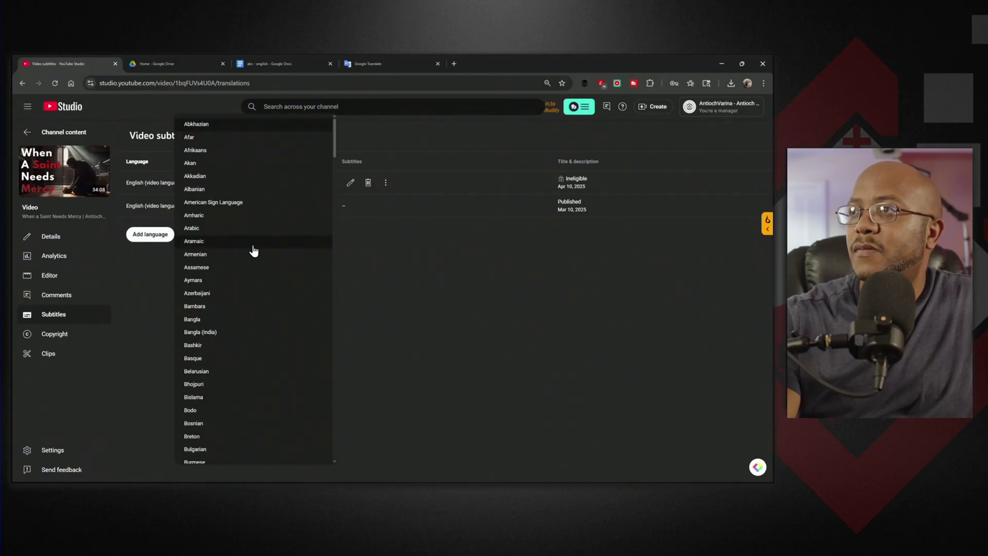
pyautogui.scroll(-15, 265, 288)
pyautogui.scroll(-15, 266, 290)
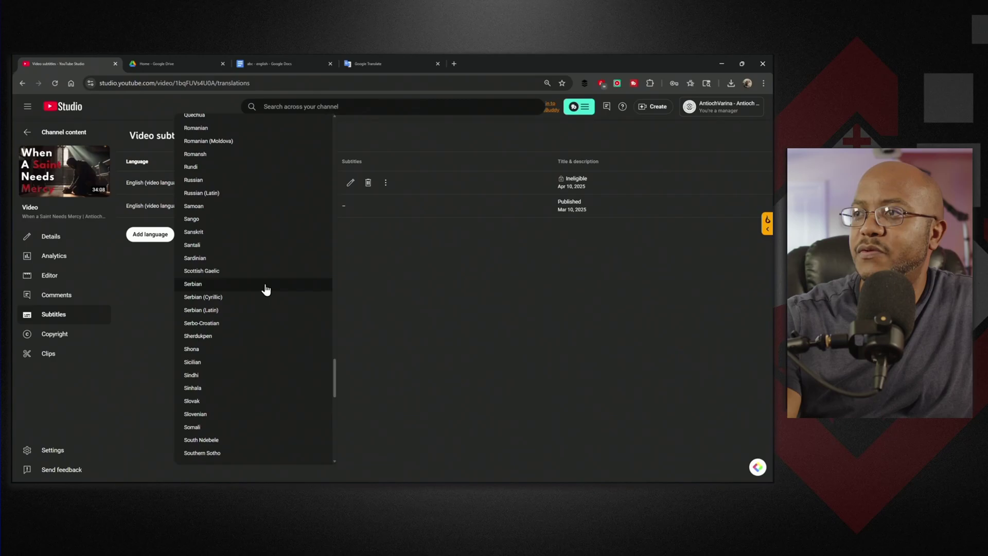
pyautogui.scroll(-4, 229, 384)
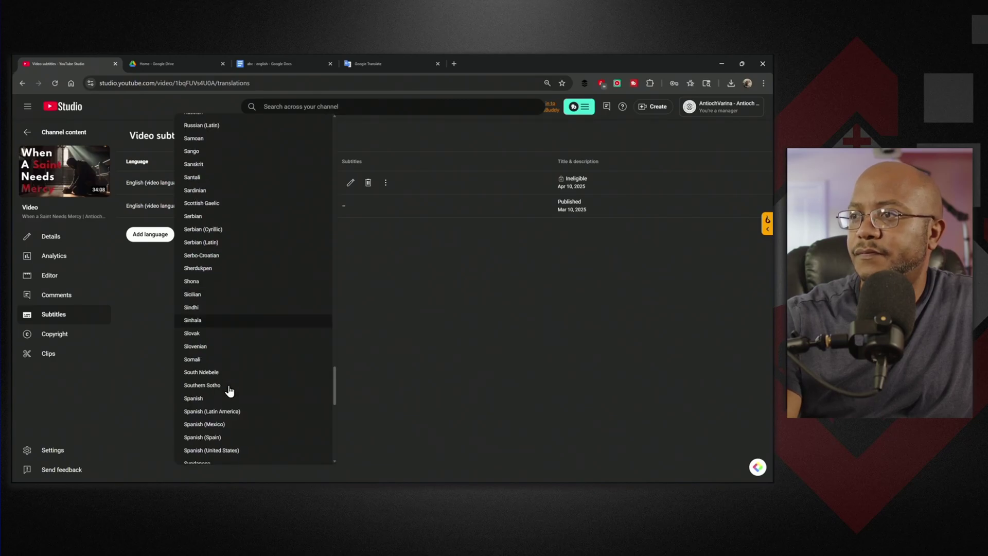
pyautogui.click(200, 286)
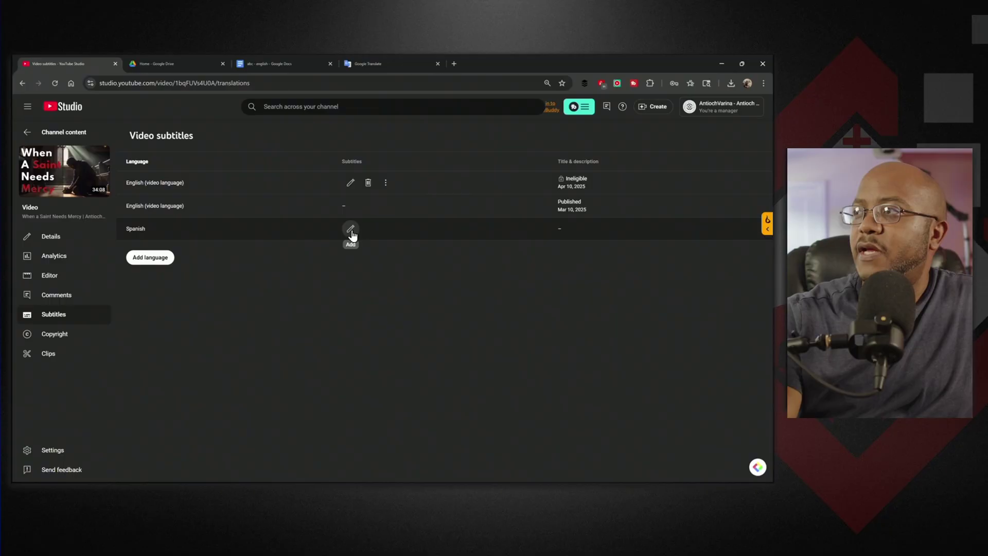
# Upload abc-spanish.srt from the Desktop as the Spanish captions file with timing.
pyautogui.click(351, 230)
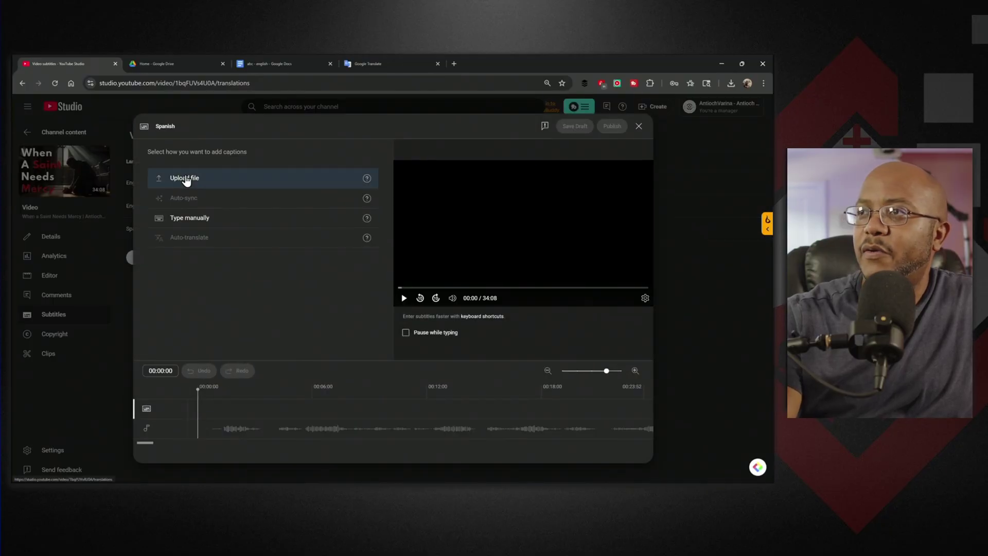
pyautogui.click(186, 179)
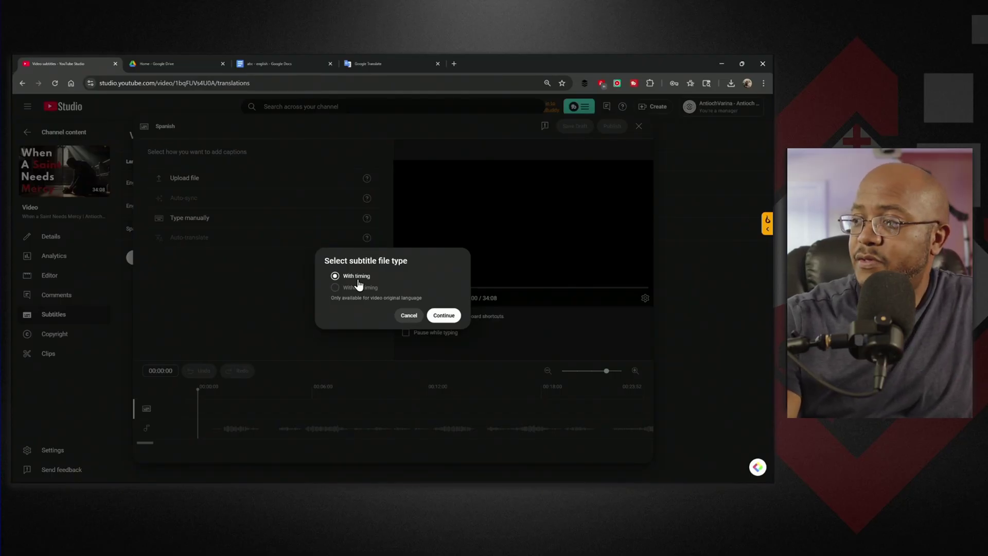
pyautogui.click(442, 316)
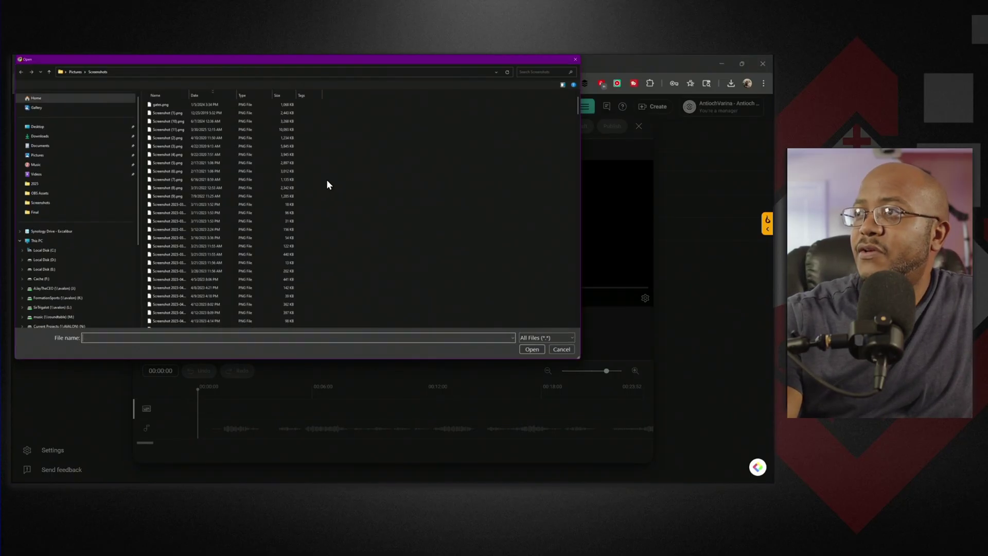
pyautogui.click(50, 127)
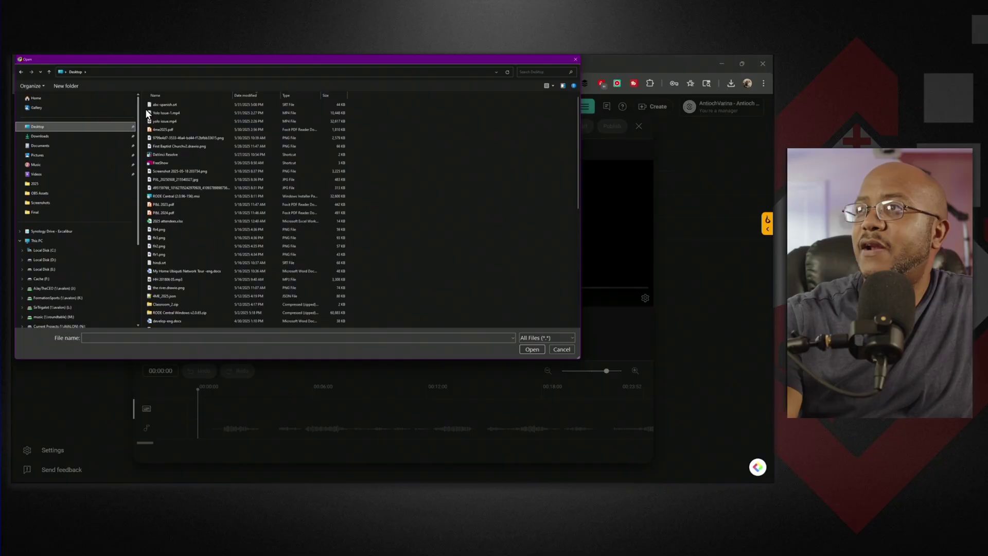
pyautogui.click(169, 106)
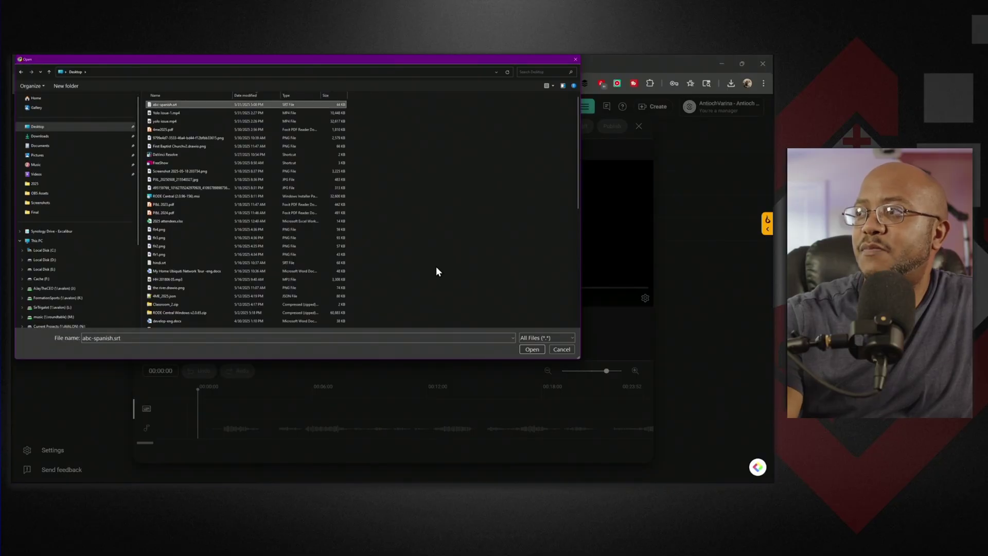
pyautogui.click(532, 348)
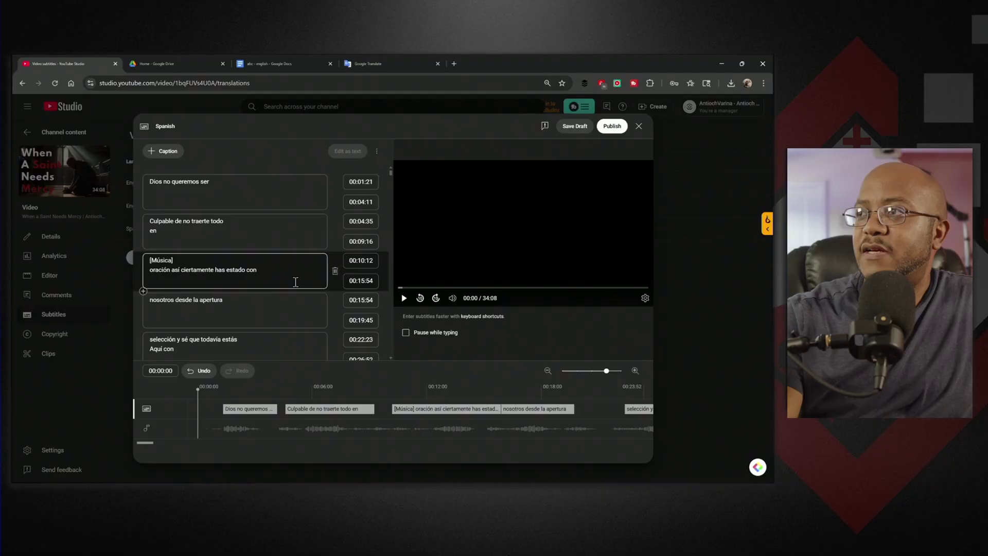
# Review abc-spanish.srt in Notepad, removing a stray space in line 250's timestamp.
pyautogui.scroll(-15, 295, 282)
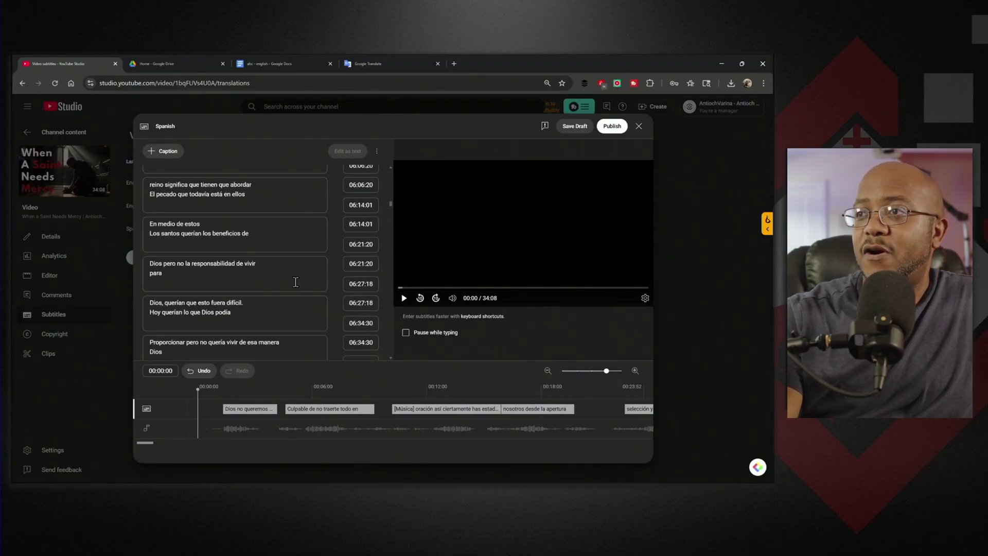
pyautogui.scroll(-10, 295, 282)
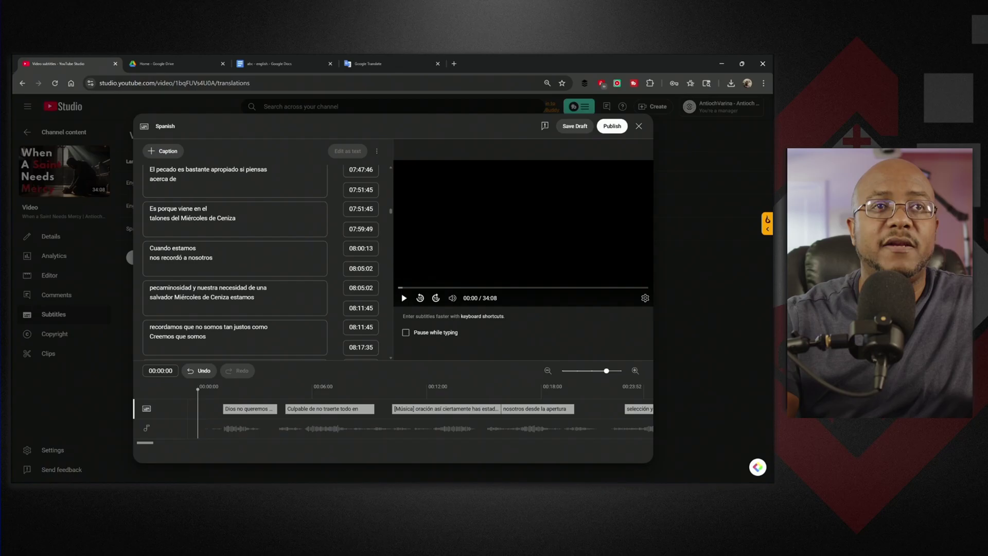
pyautogui.hotkey('alt', 'Tab')
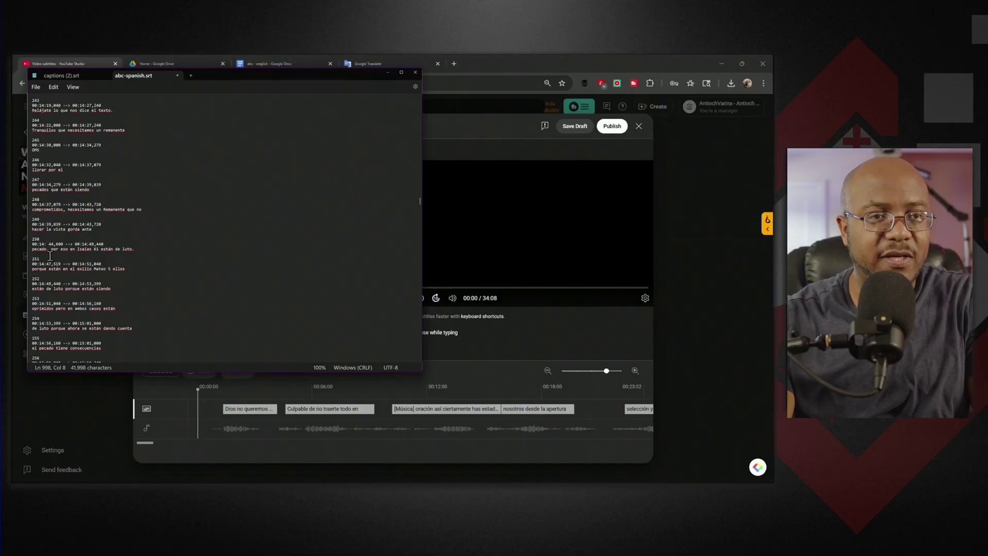
pyautogui.press('BackSpace')
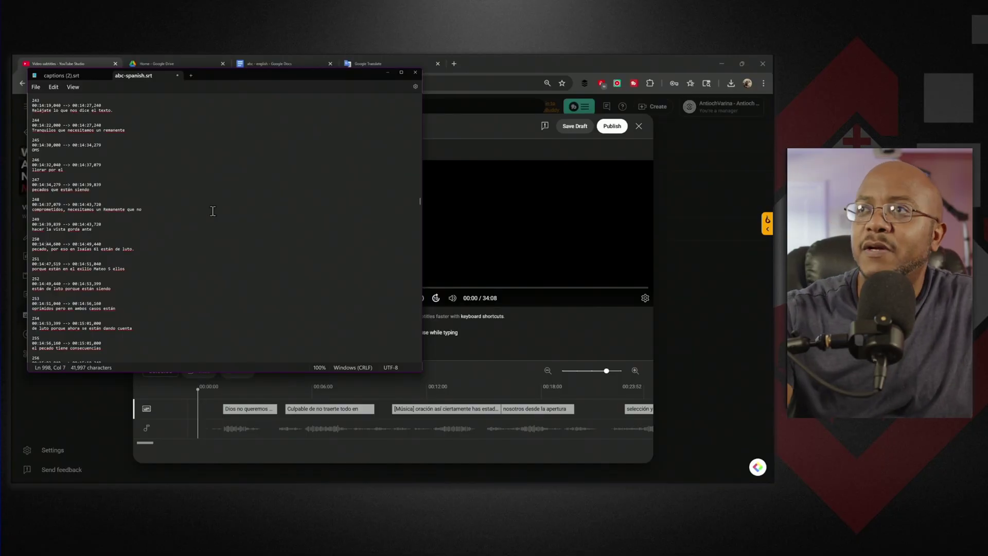
# Close Notepad without saving and publish the Spanish subtitles.
pyautogui.click(416, 73)
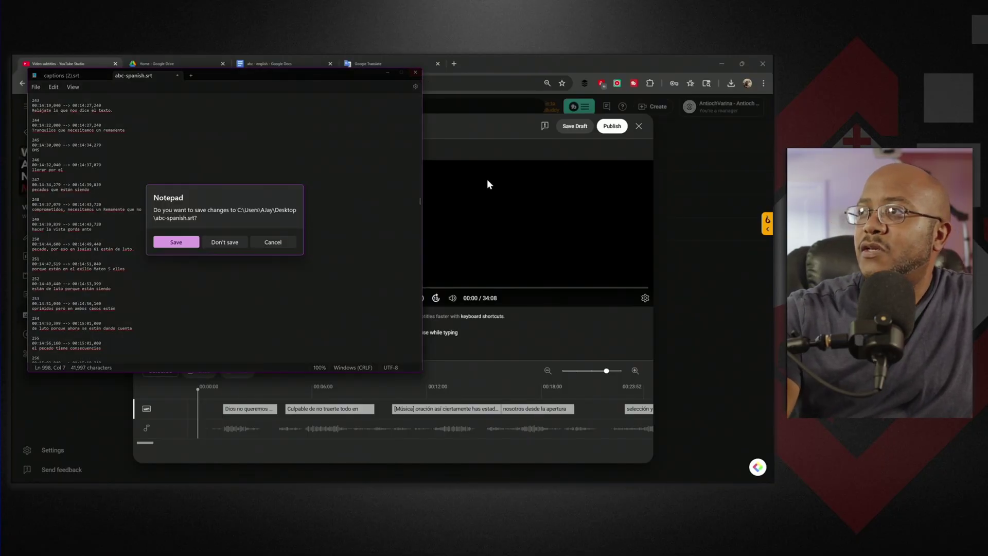
pyautogui.click(230, 245)
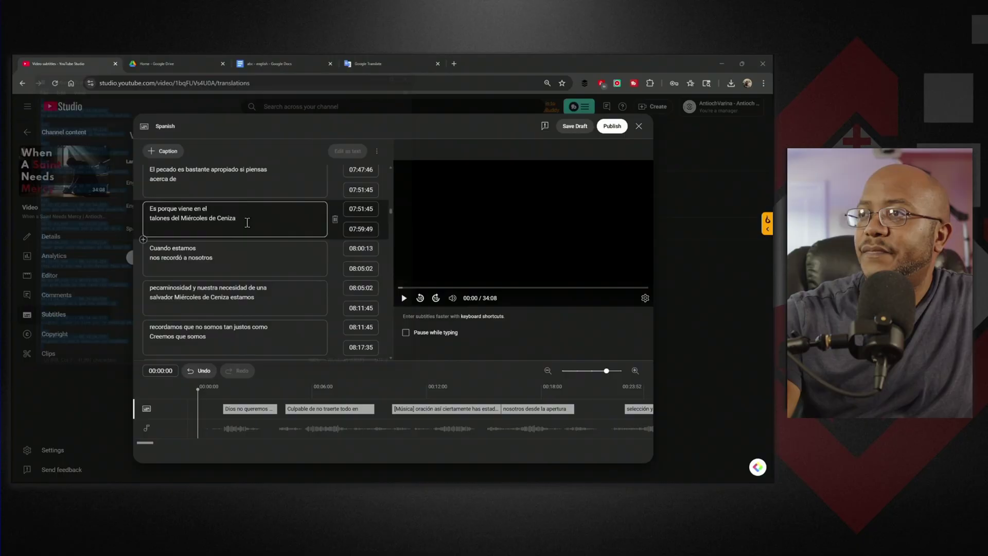
pyautogui.click(617, 127)
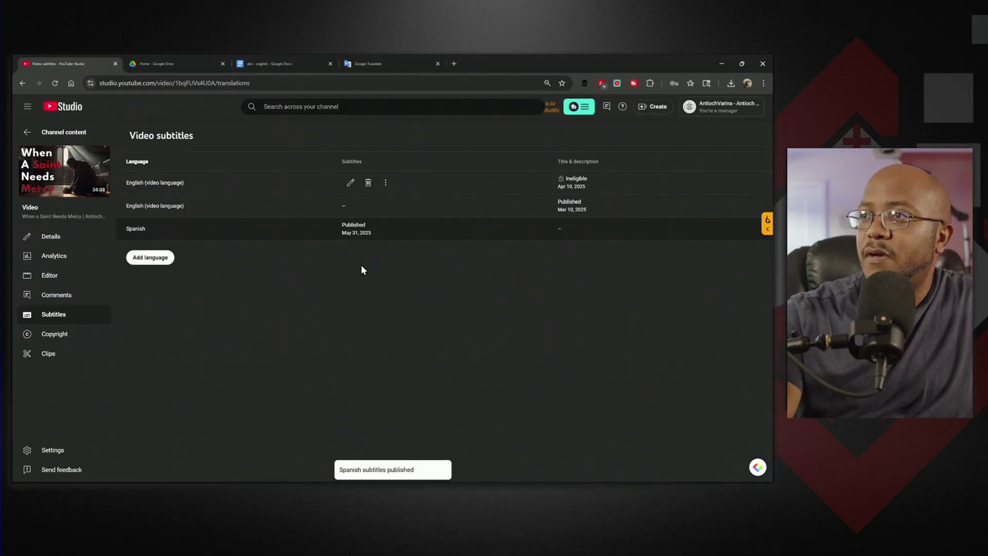
# Open the video on its YouTube watch page and get it playing.
pyautogui.click(66, 175)
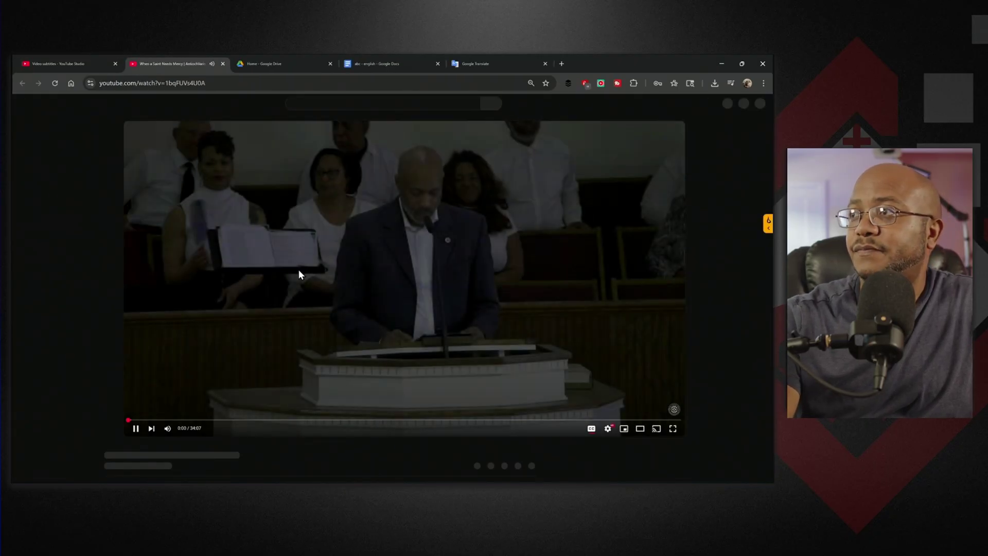
pyautogui.click(299, 267)
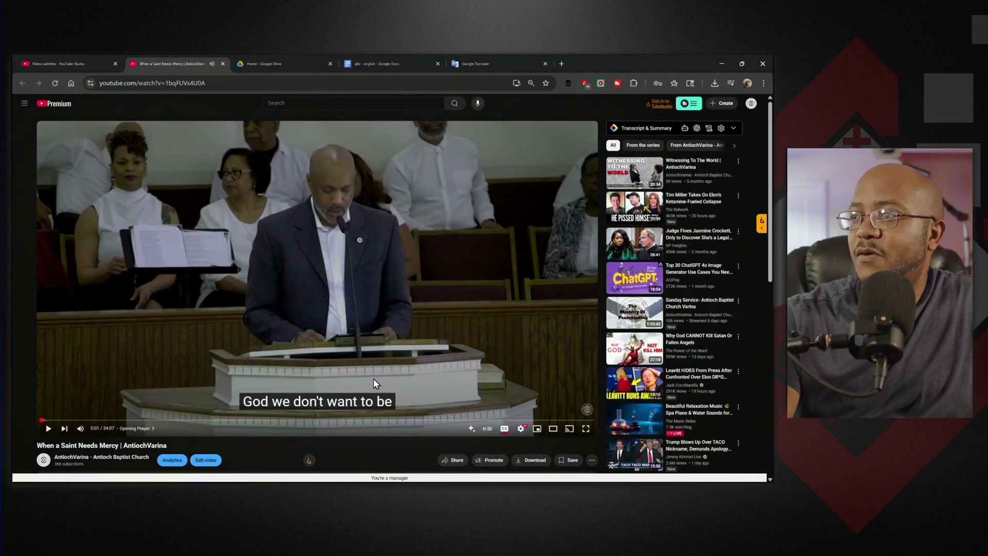
pyautogui.click(282, 303)
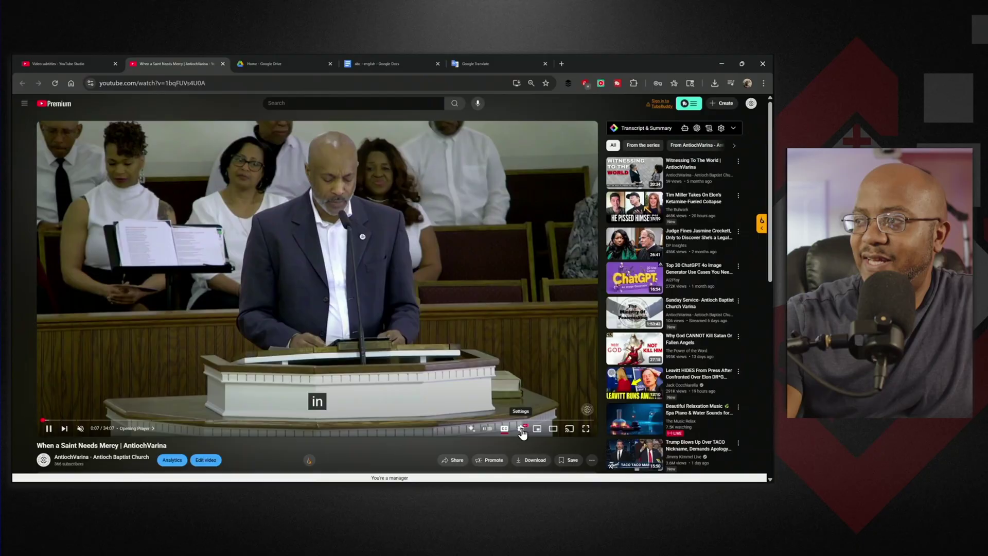
# Switch the player's subtitles to Spanish.
pyautogui.click(521, 429)
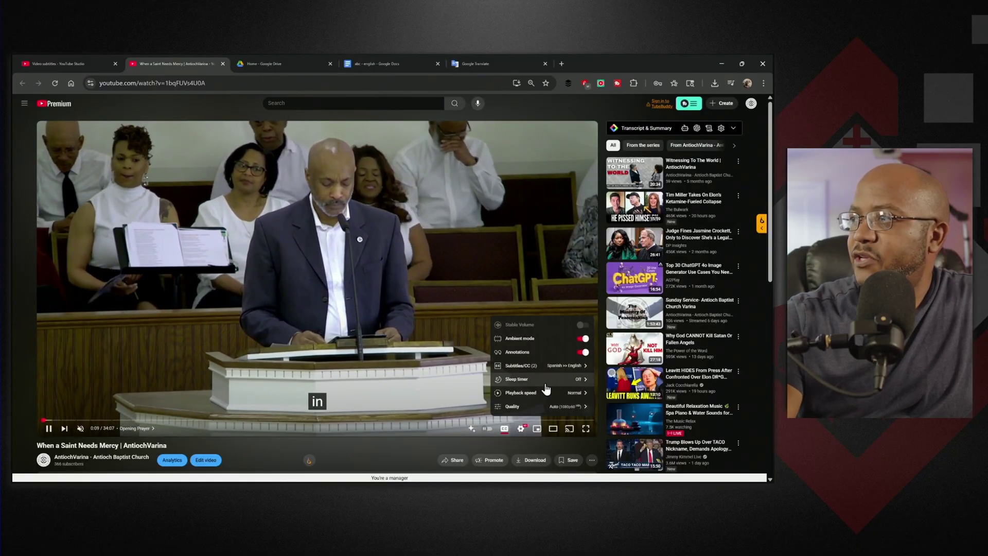
pyautogui.click(546, 365)
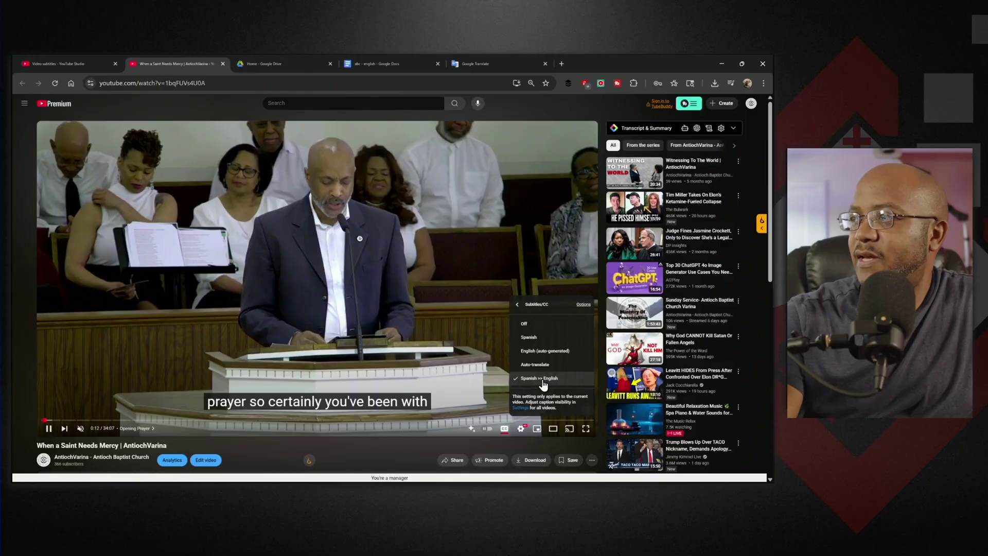
pyautogui.click(538, 337)
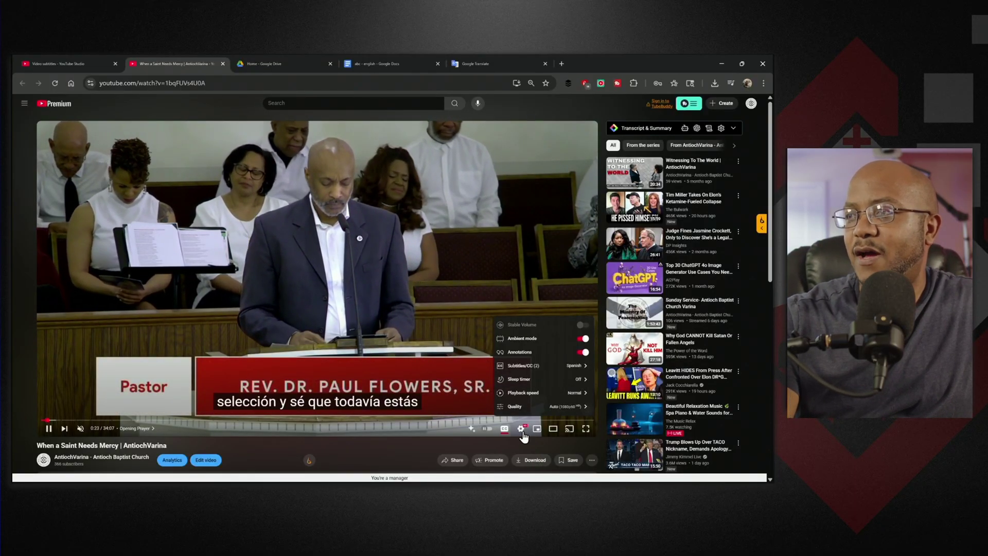
pyautogui.click(522, 431)
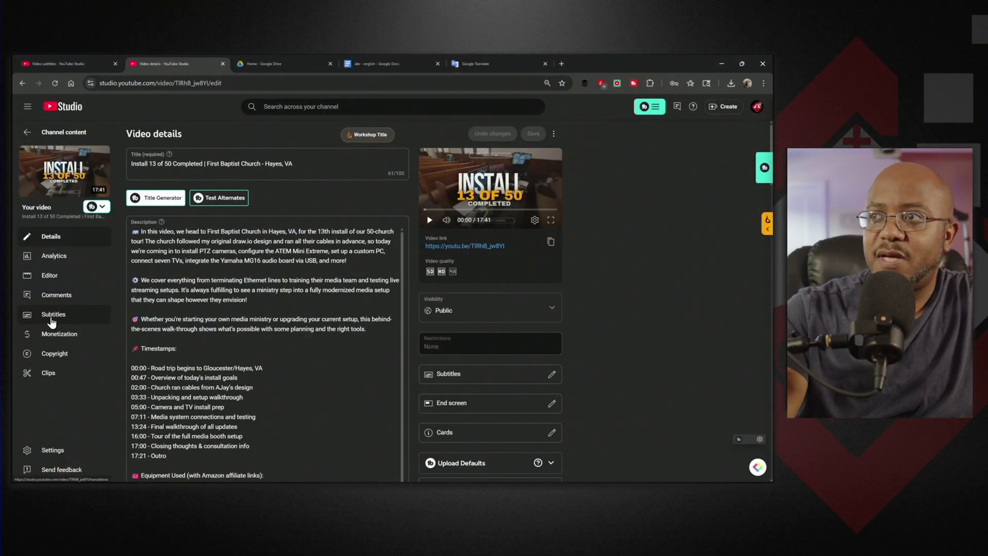
# Open the Install 13 video's Subtitles page and inspect the audience language chart bars.
pyautogui.click(51, 318)
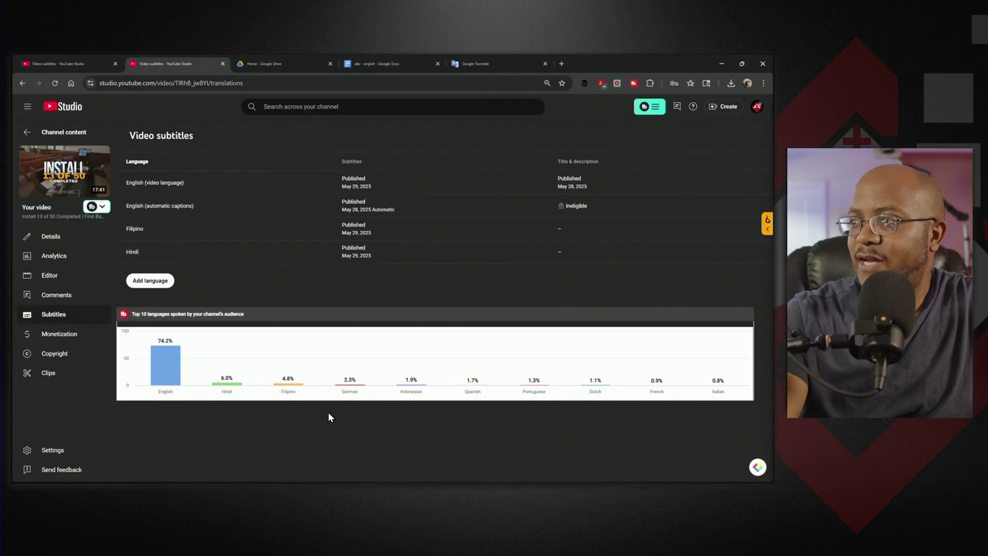
pyautogui.moveTo(241, 391)
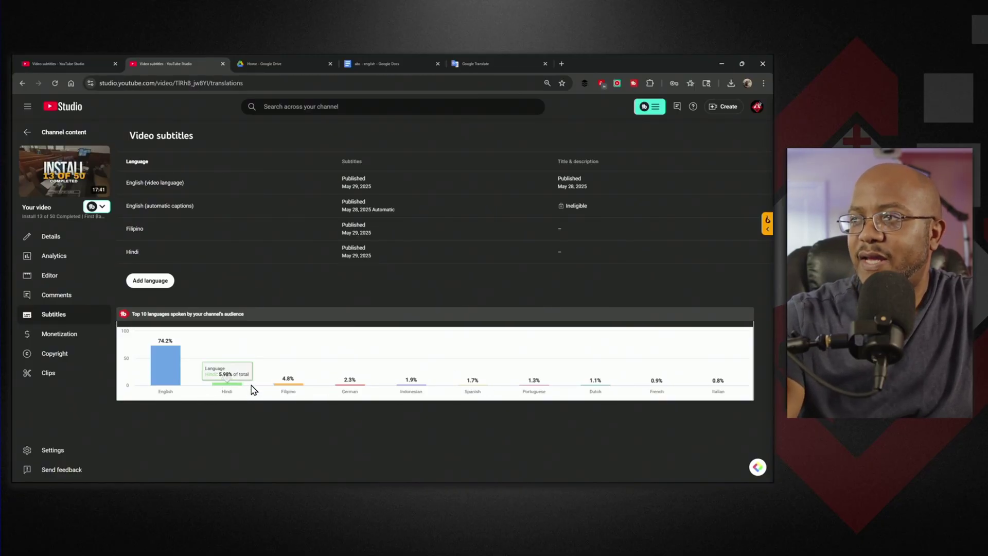
pyautogui.moveTo(285, 381)
pyautogui.moveTo(354, 390)
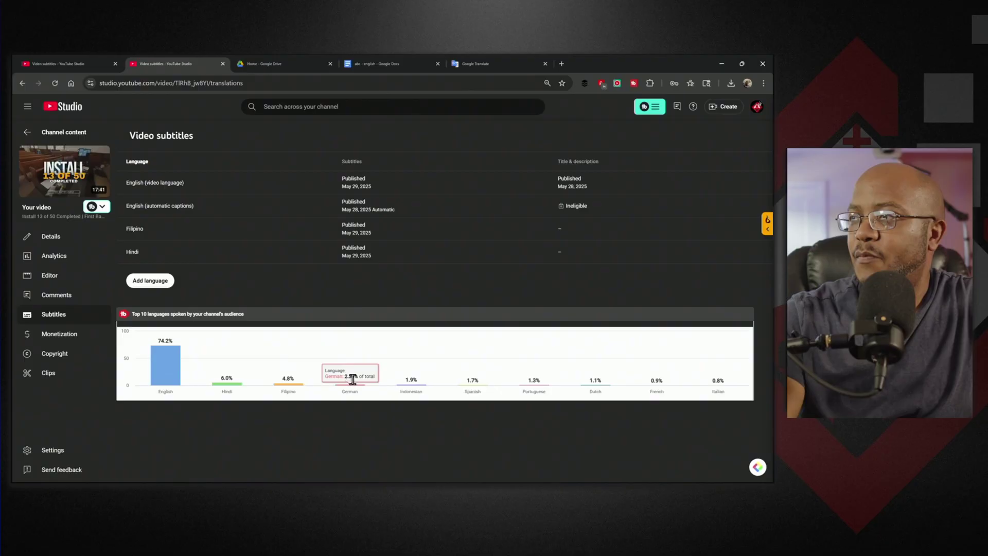
pyautogui.moveTo(534, 381)
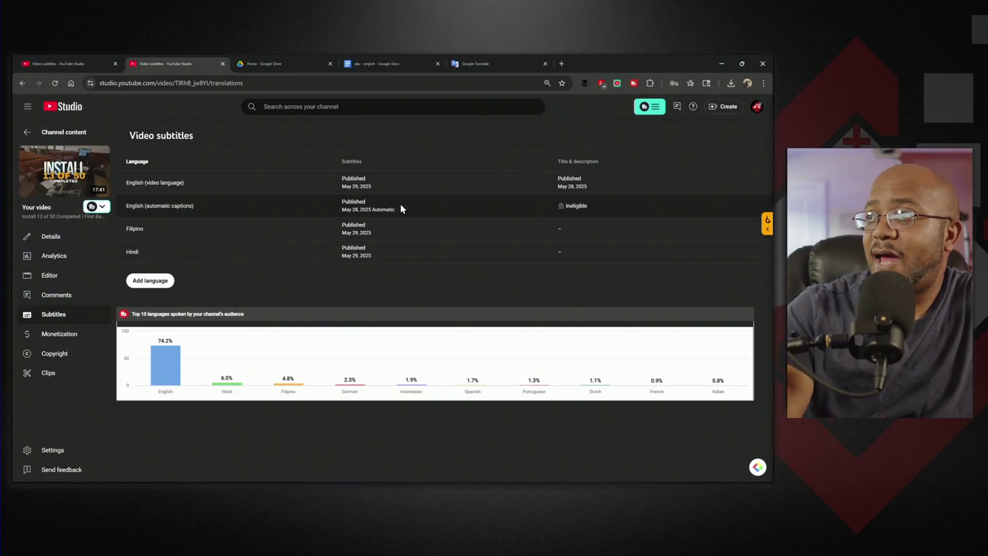
# Open the English (automatic captions) row's options to show its download option, briefly checking Google Translate.
pyautogui.click(386, 206)
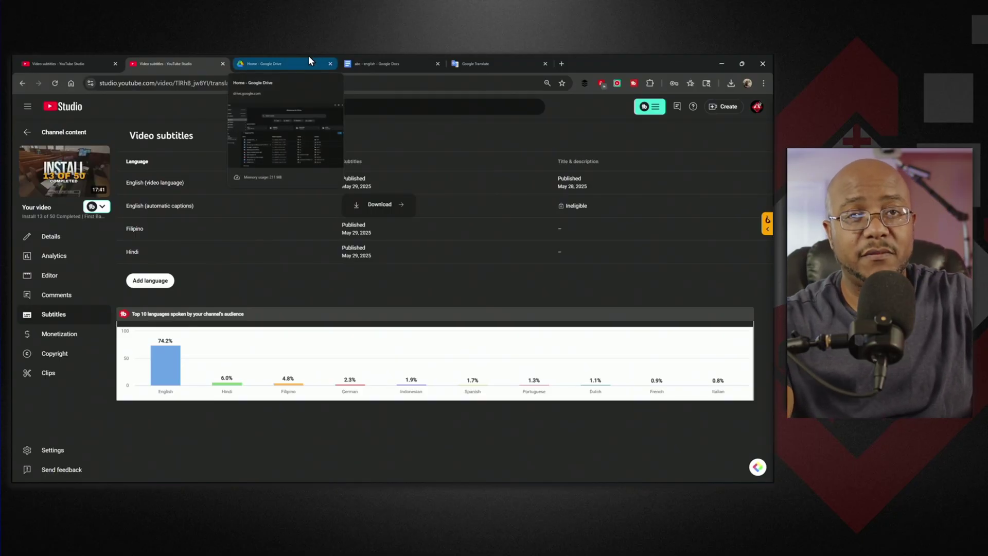
pyautogui.click(469, 65)
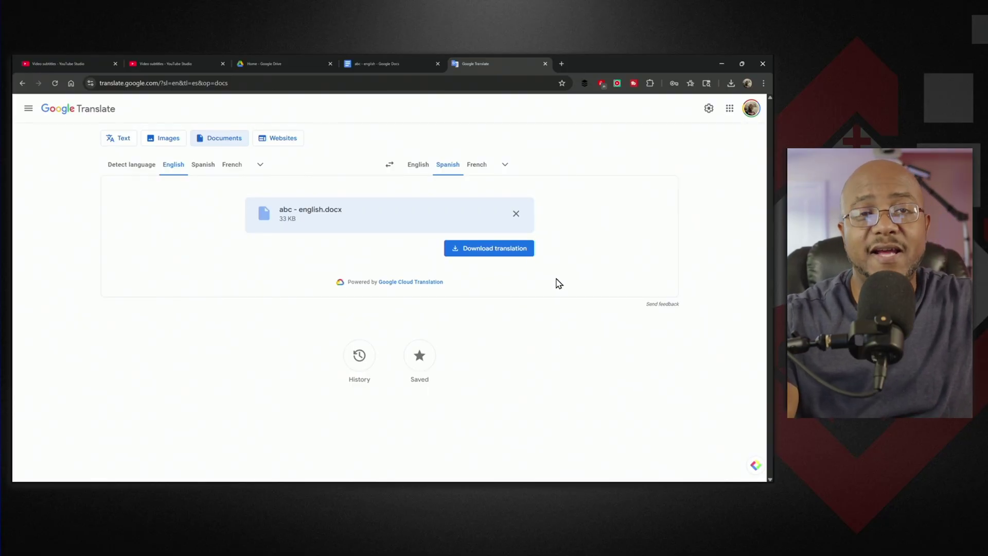
pyautogui.click(130, 63)
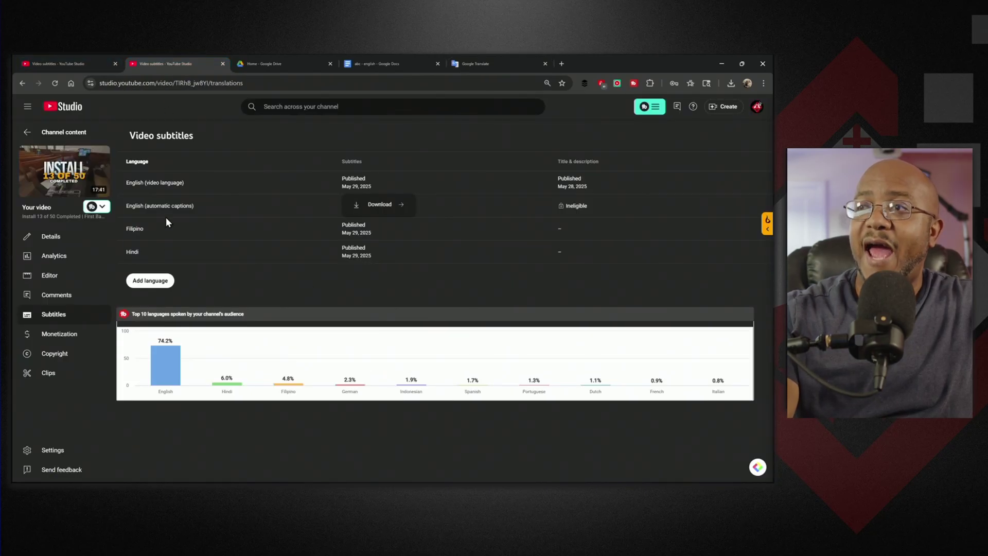